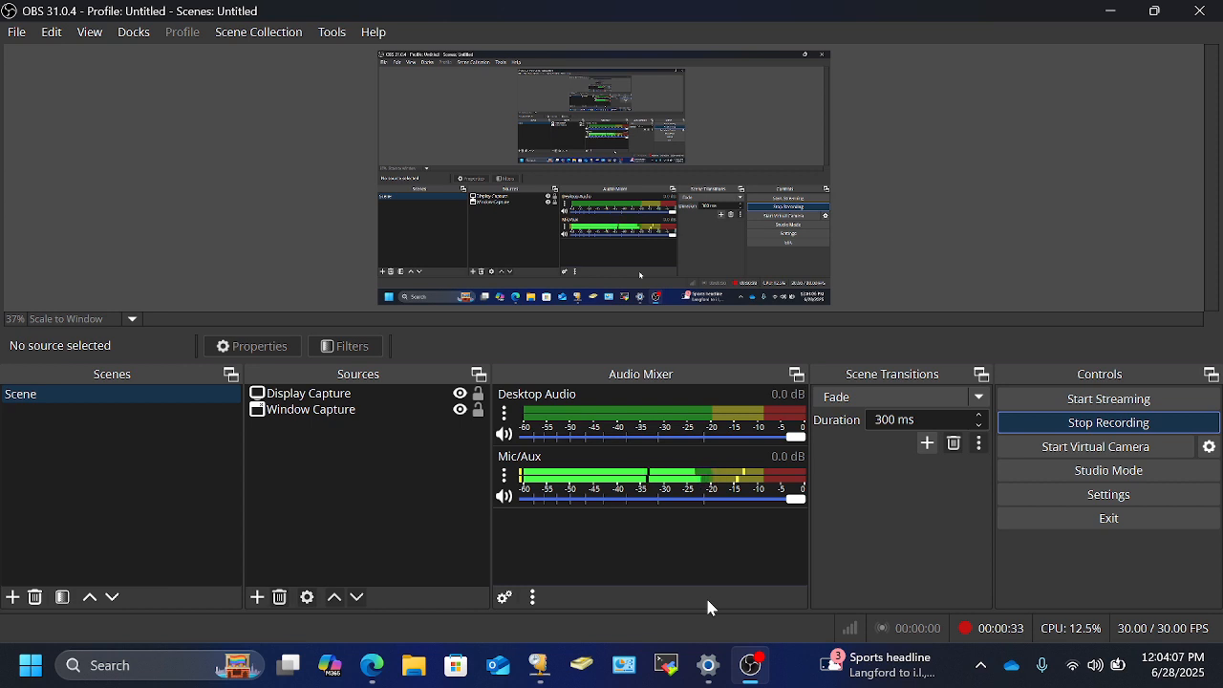
Switch to the DHCP console and expand the dutnet-dc server down to its IPv4 contents.
mouse_move(544, 674)
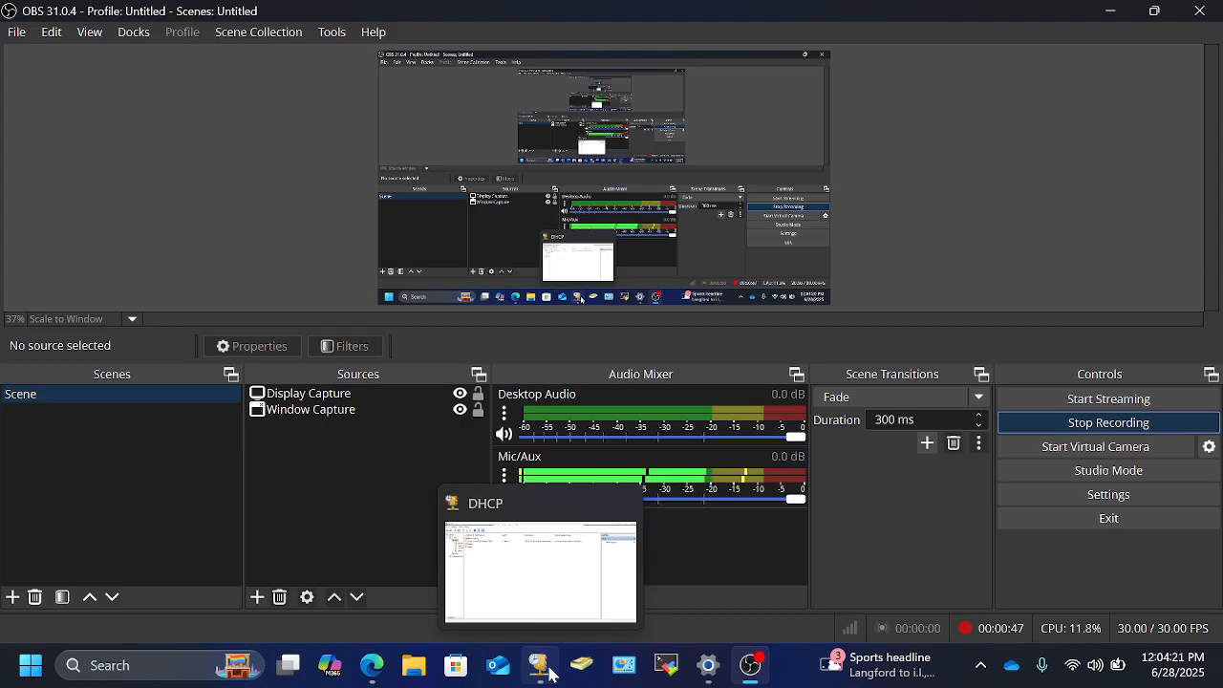
left_click(542, 666)
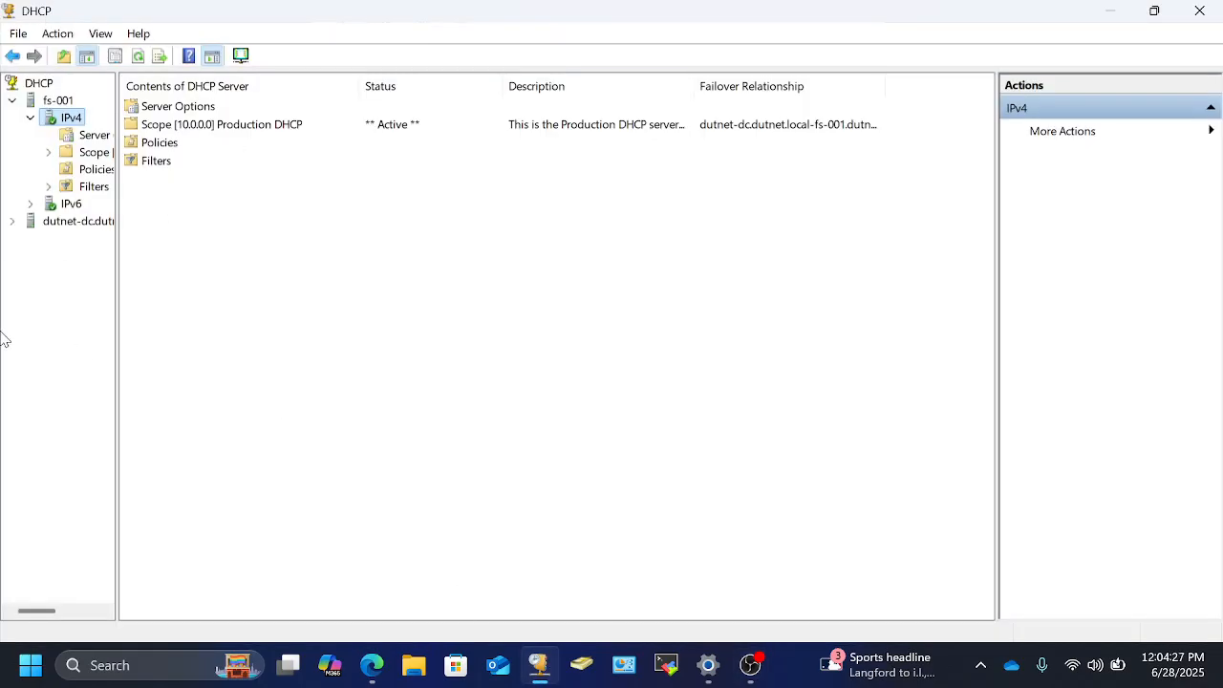
left_click(12, 221)
left_click(31, 238)
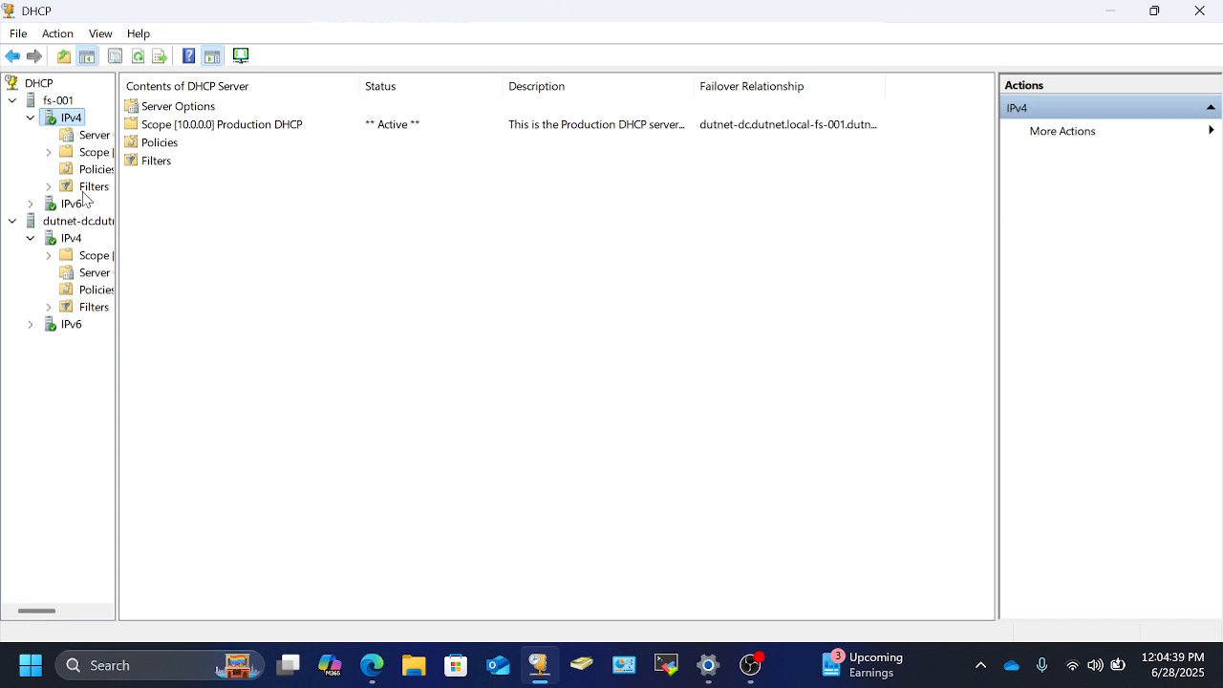
Open the vendor class definitions for the IPv4 node of server fs-001.
right_click(63, 118)
left_click(38, 115)
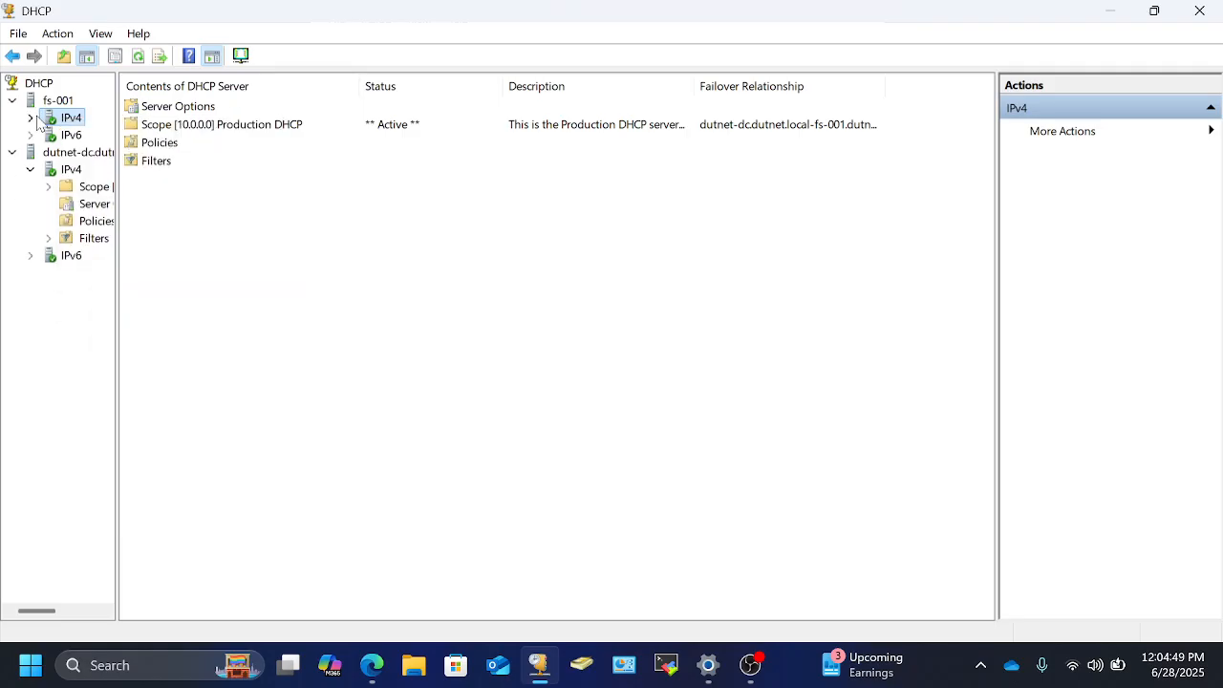
left_click(38, 115)
right_click(71, 121)
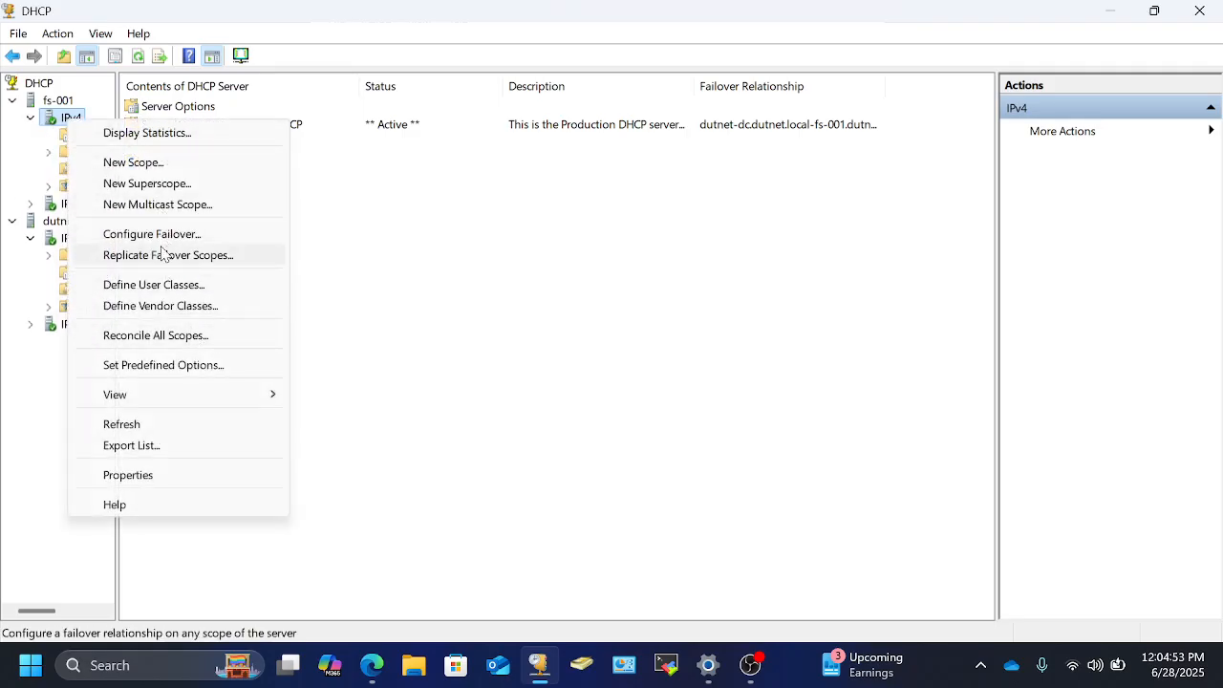
left_click(150, 308)
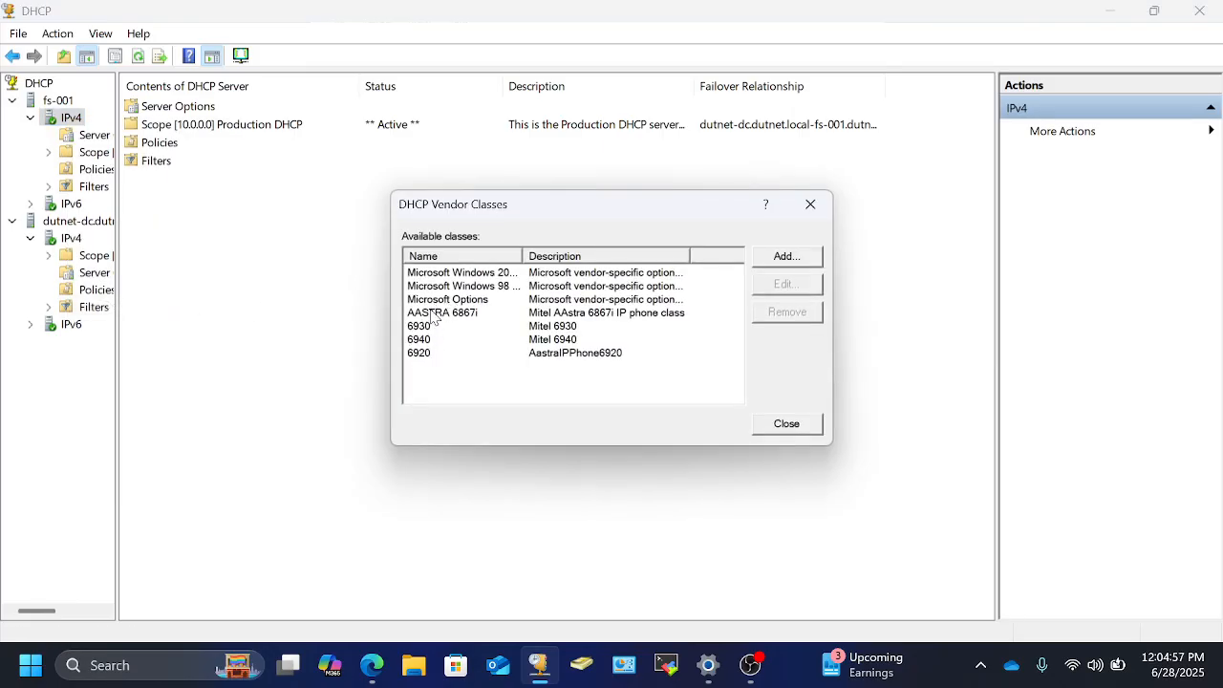
left_click(786, 258)
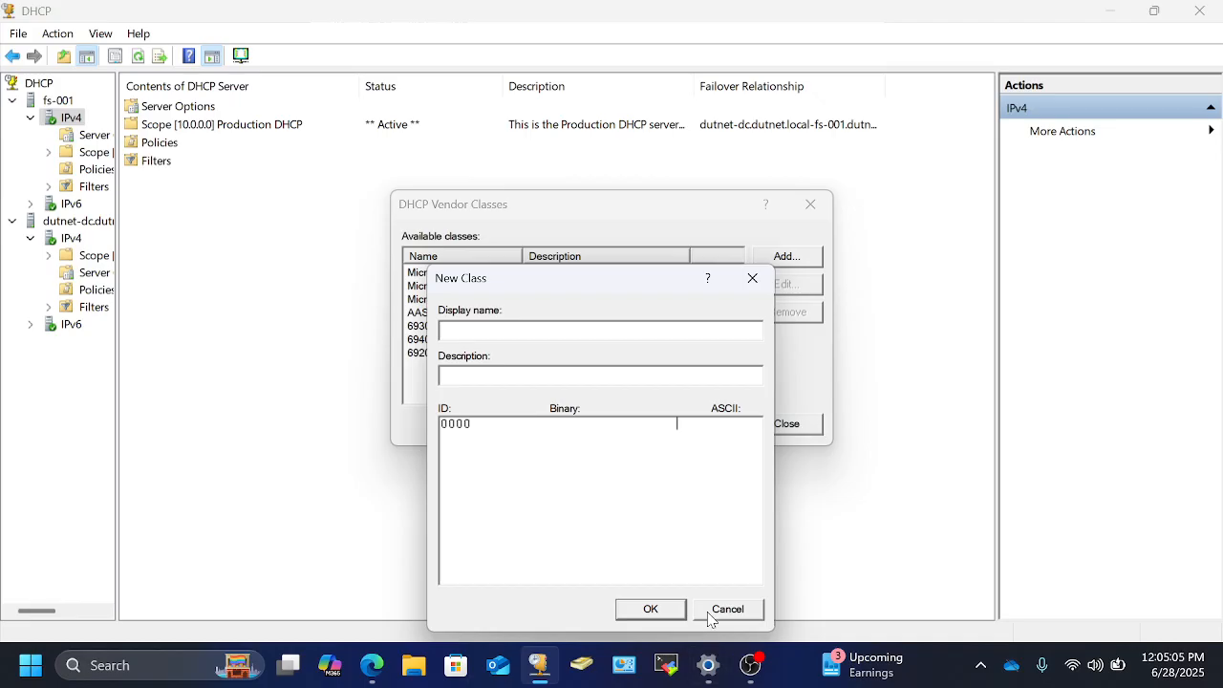
type("A")
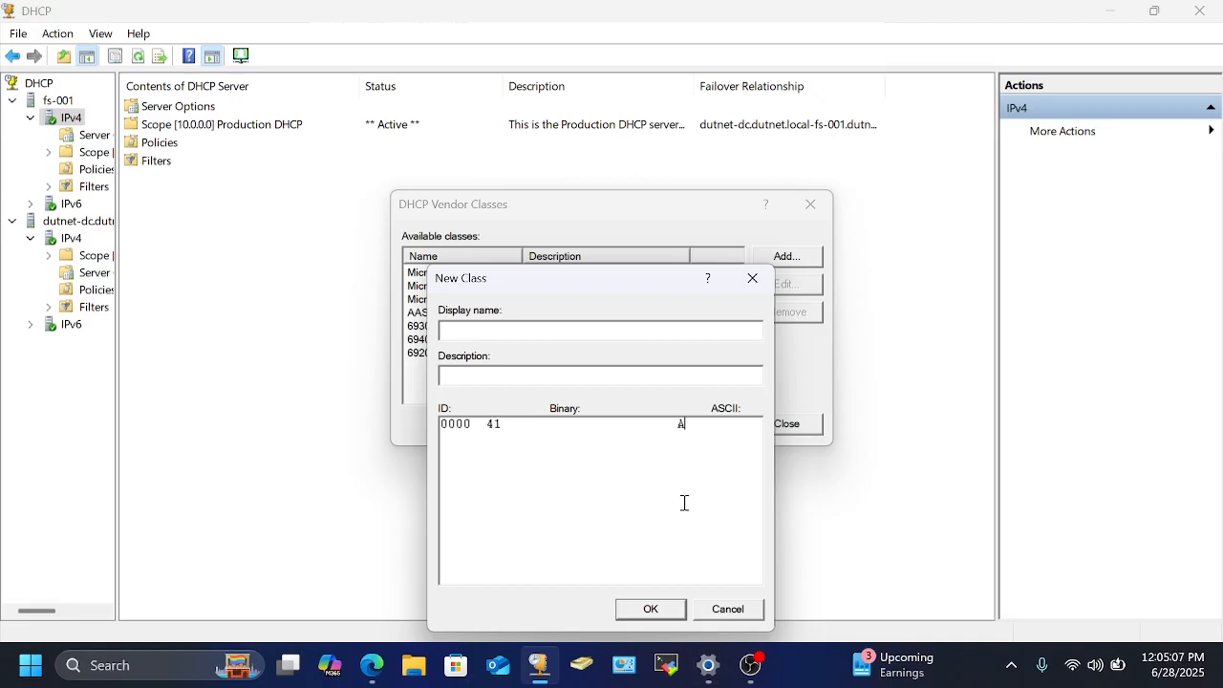
type("astraIPPhone")
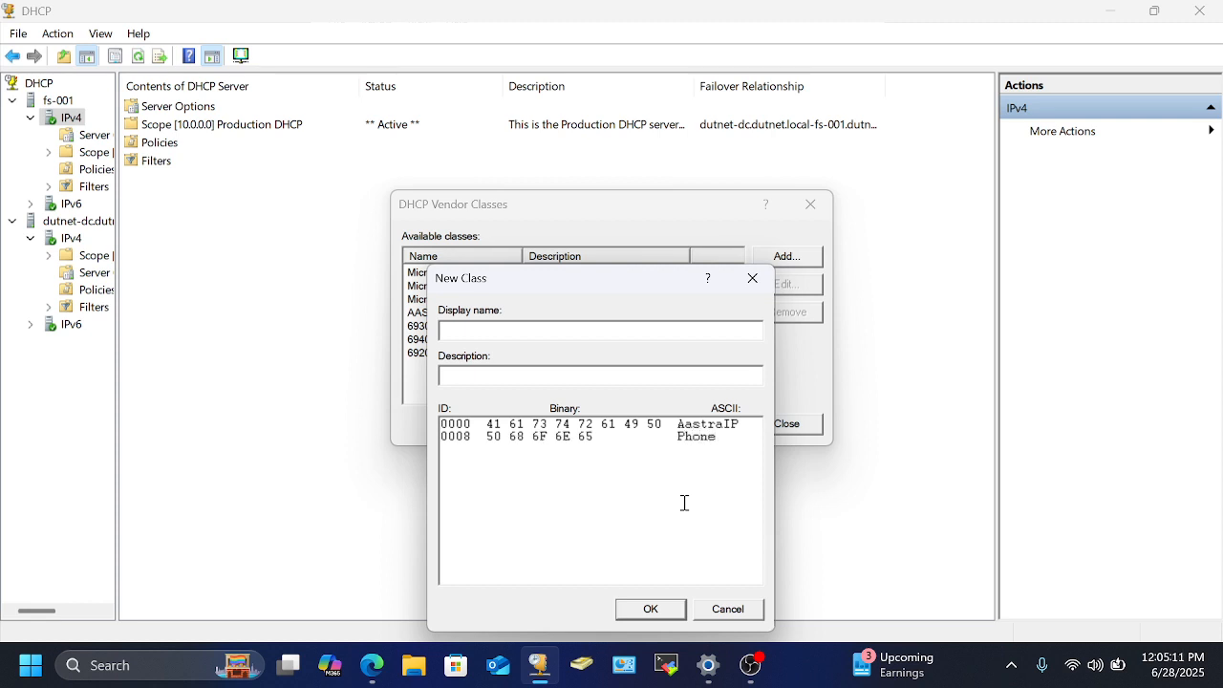
type("692")
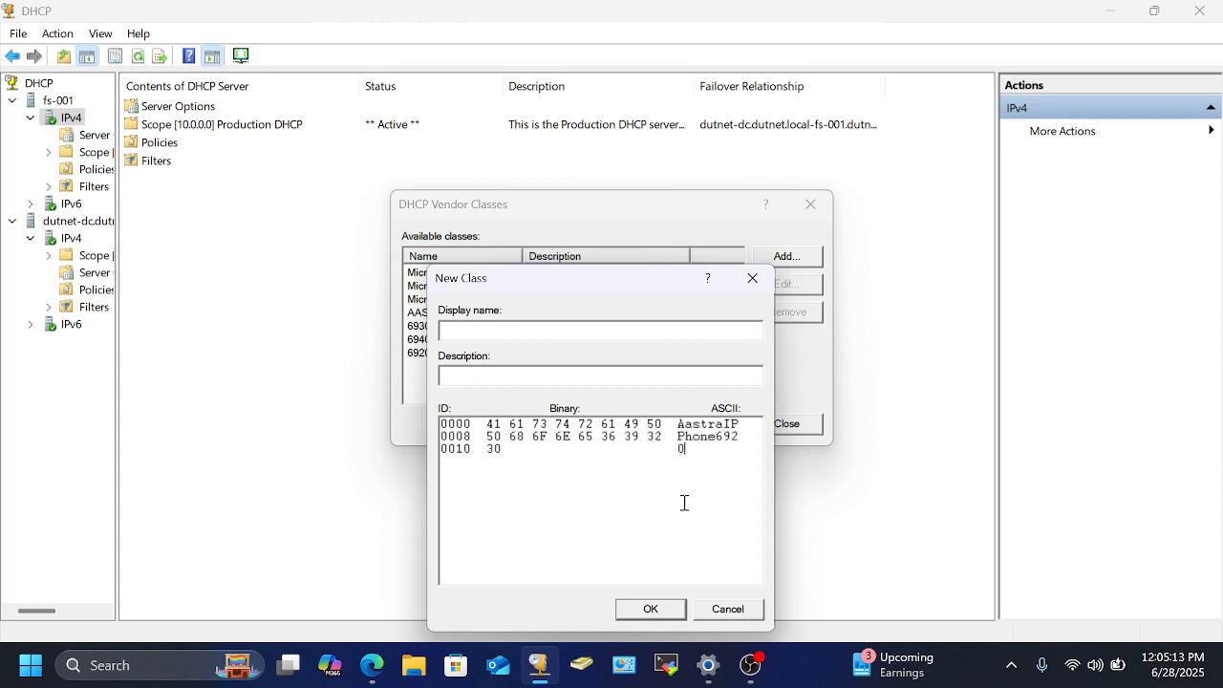
key("BackSpace")
key("BackSpace")
key("BackSpace")
key("BackSpace")
key("BackSpace")
key("BackSpace")
key("BackSpace")
key("BackSpace")
key("BackSpace")
key("BackSpace")
key("BackSpace")
key("BackSpace")
key("BackSpace")
key("BackSpace")
key("BackSpace")
key("BackSpace")
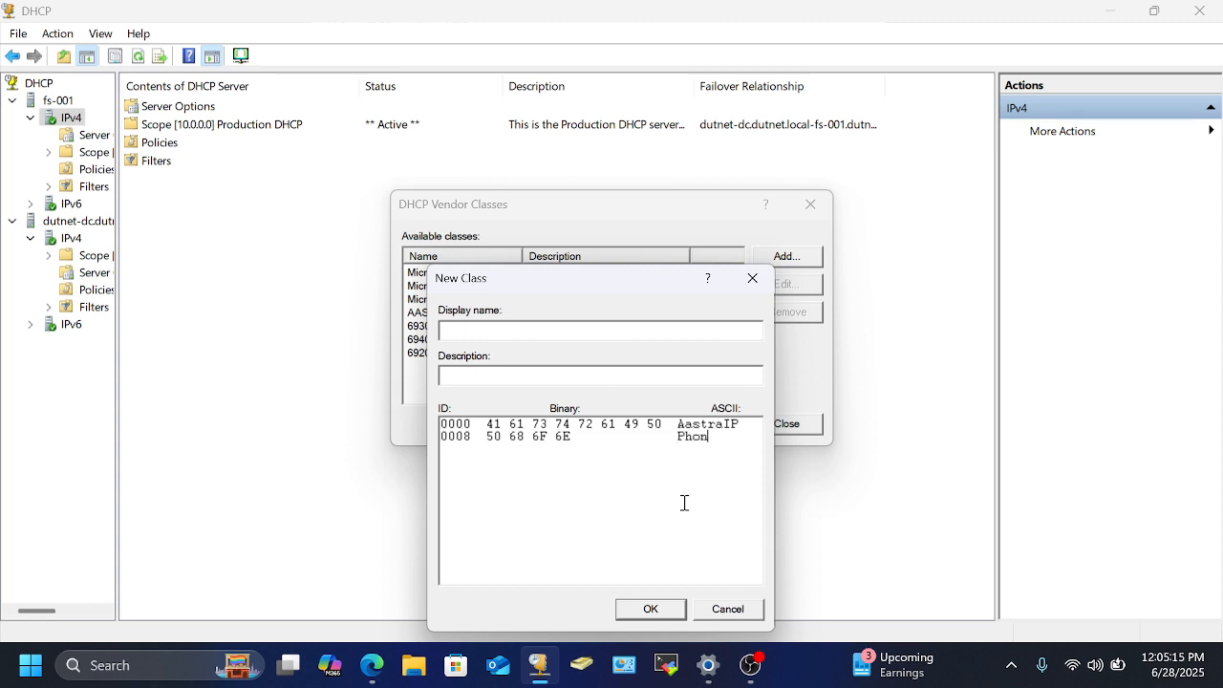
left_click(730, 612)
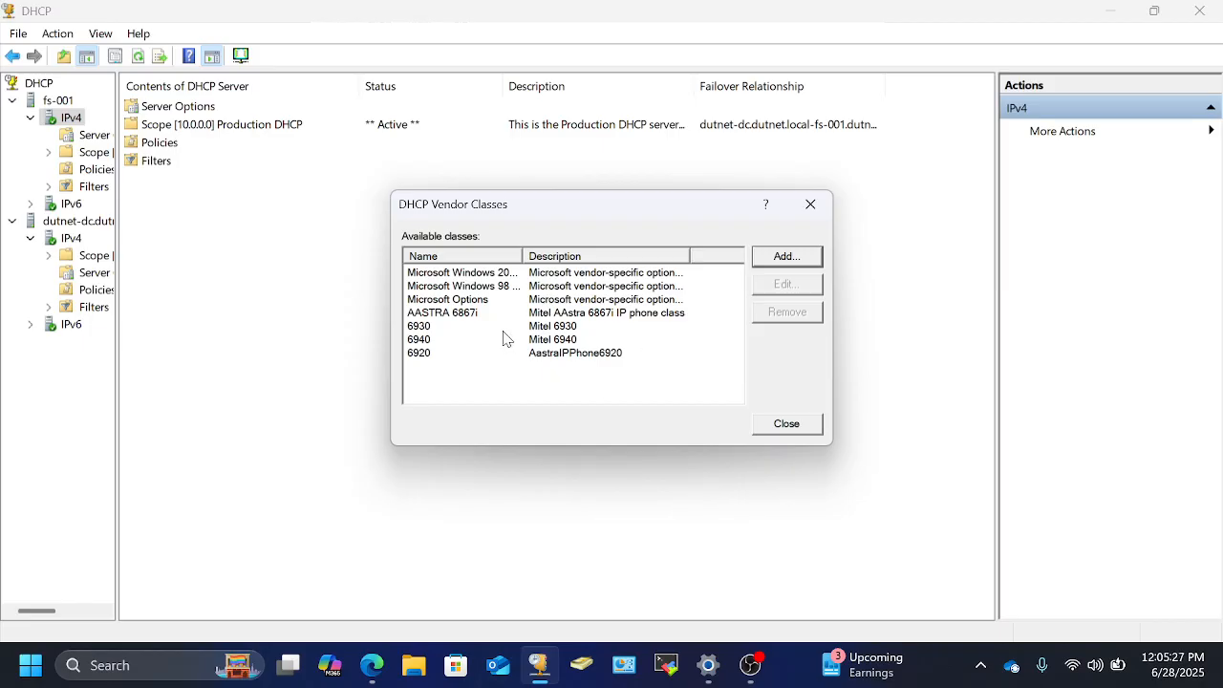
Review the definition of the 6920 vendor class, then close the vendor classes without changes.
double_click(426, 355)
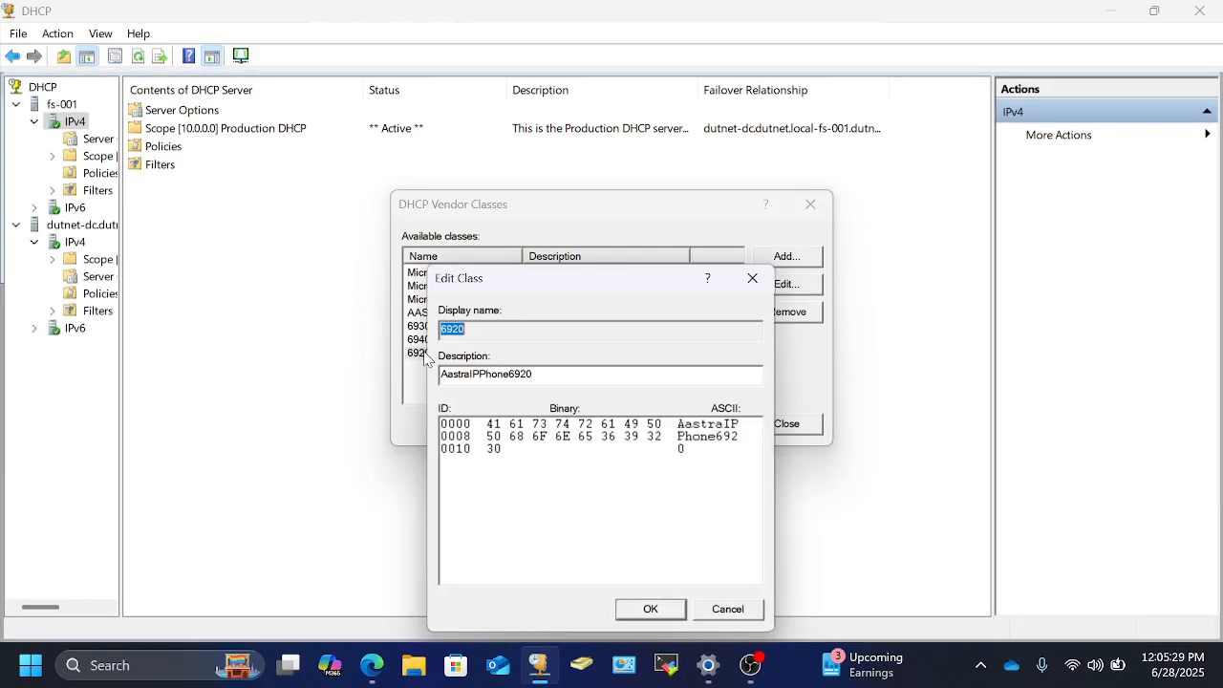
left_click(736, 612)
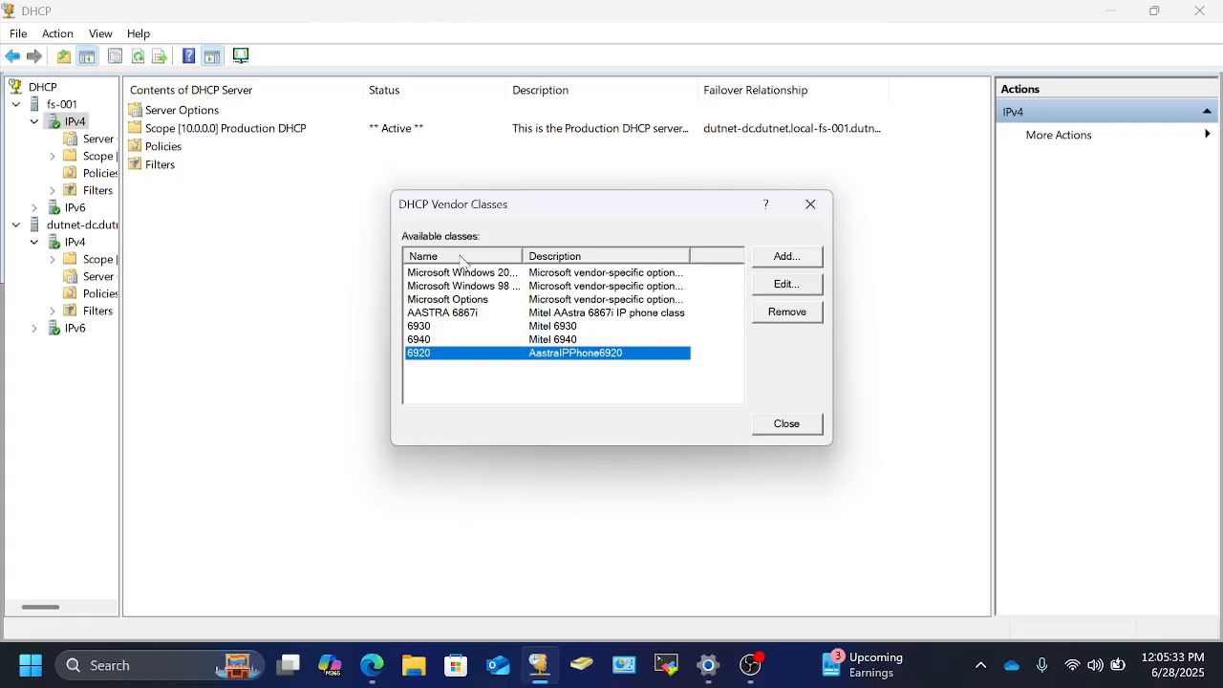
left_click(784, 426)
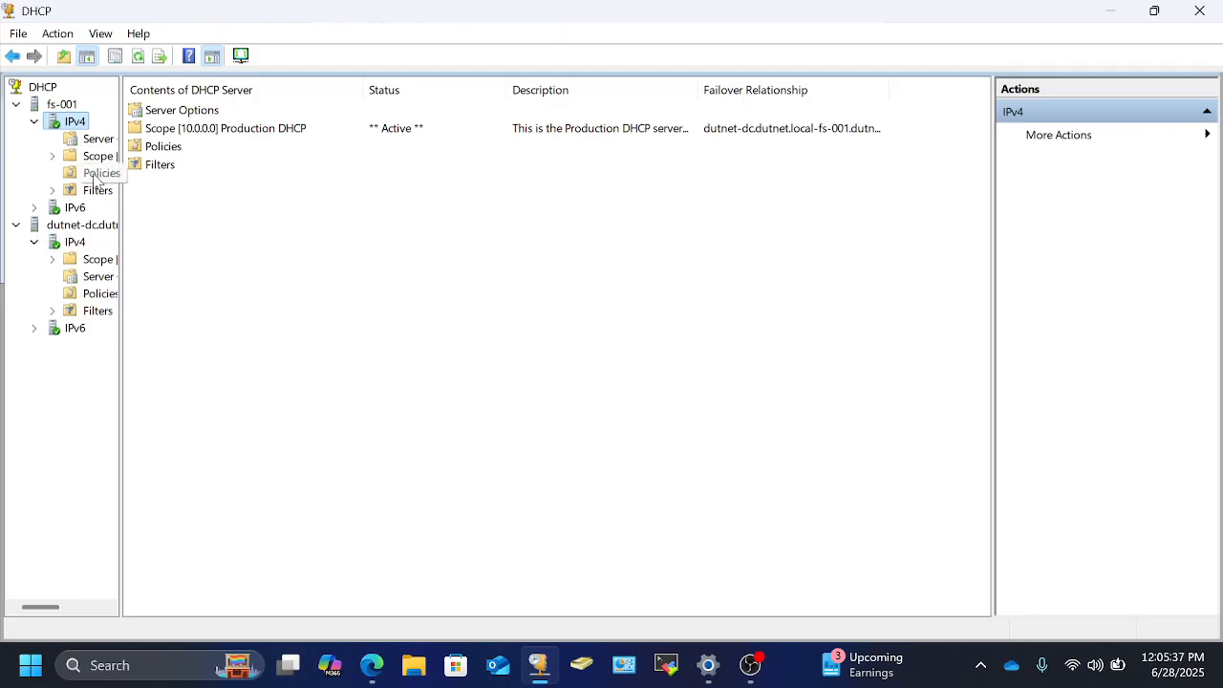
Expand the Production DHCP scope under fs-001 and display its policies.
left_click(55, 154)
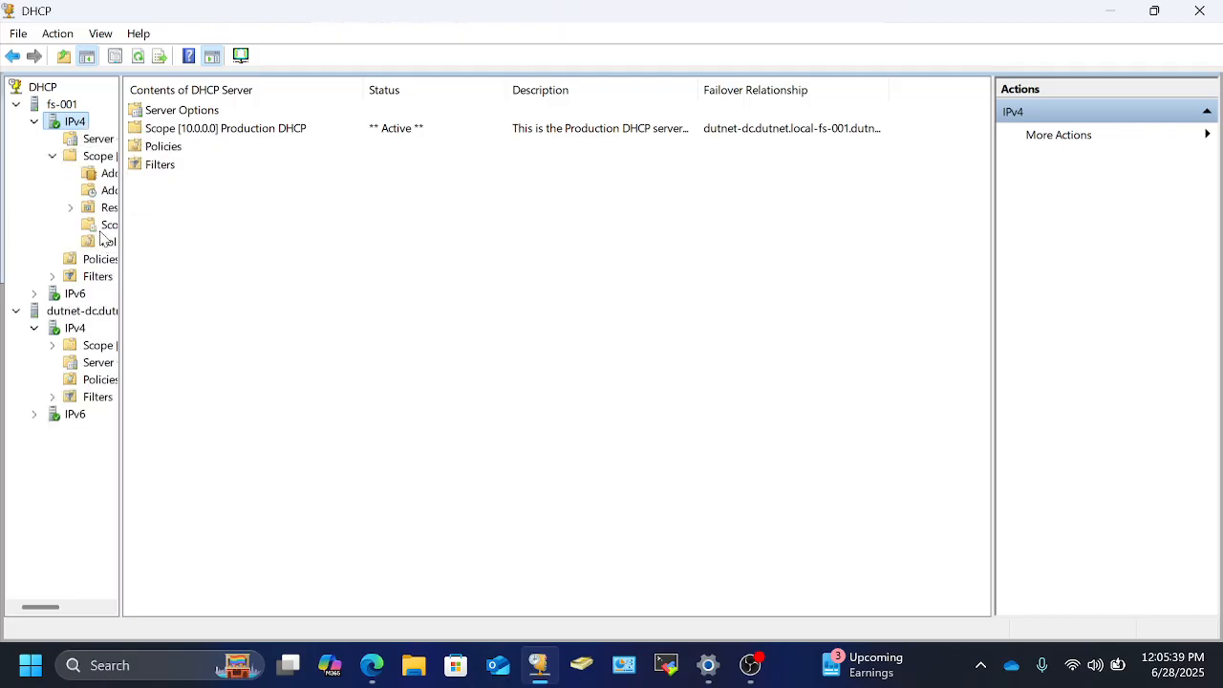
left_click(107, 226)
left_click(89, 242)
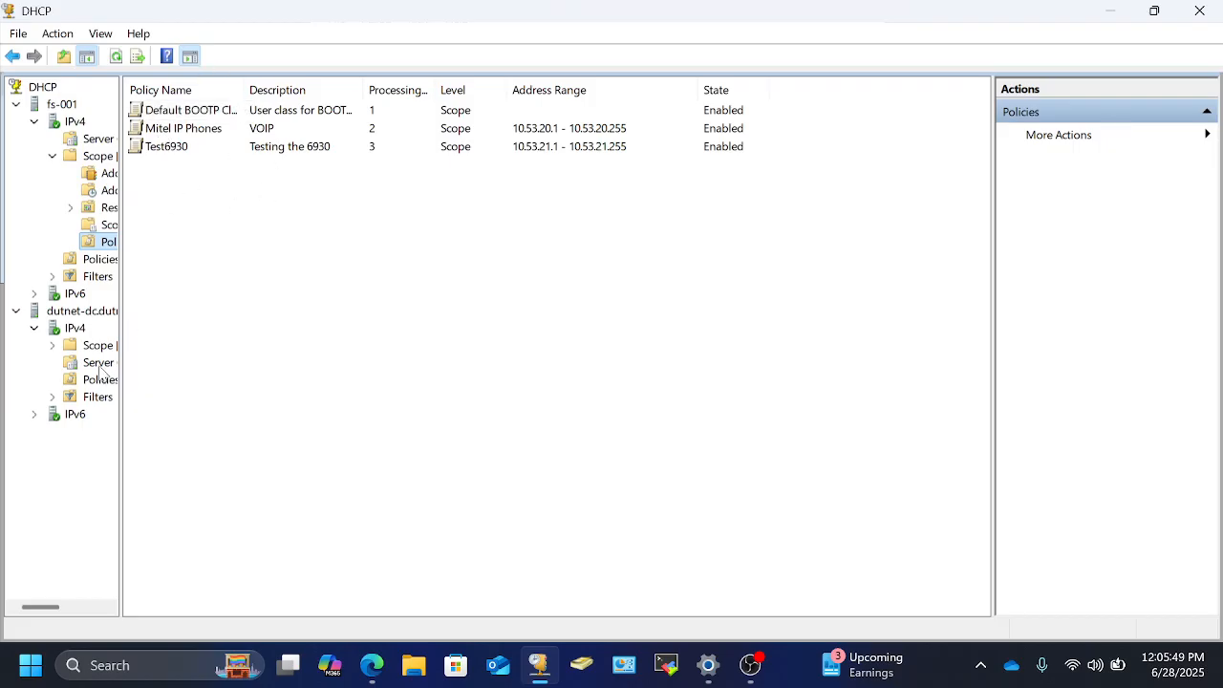
left_click(65, 329)
right_click(65, 329)
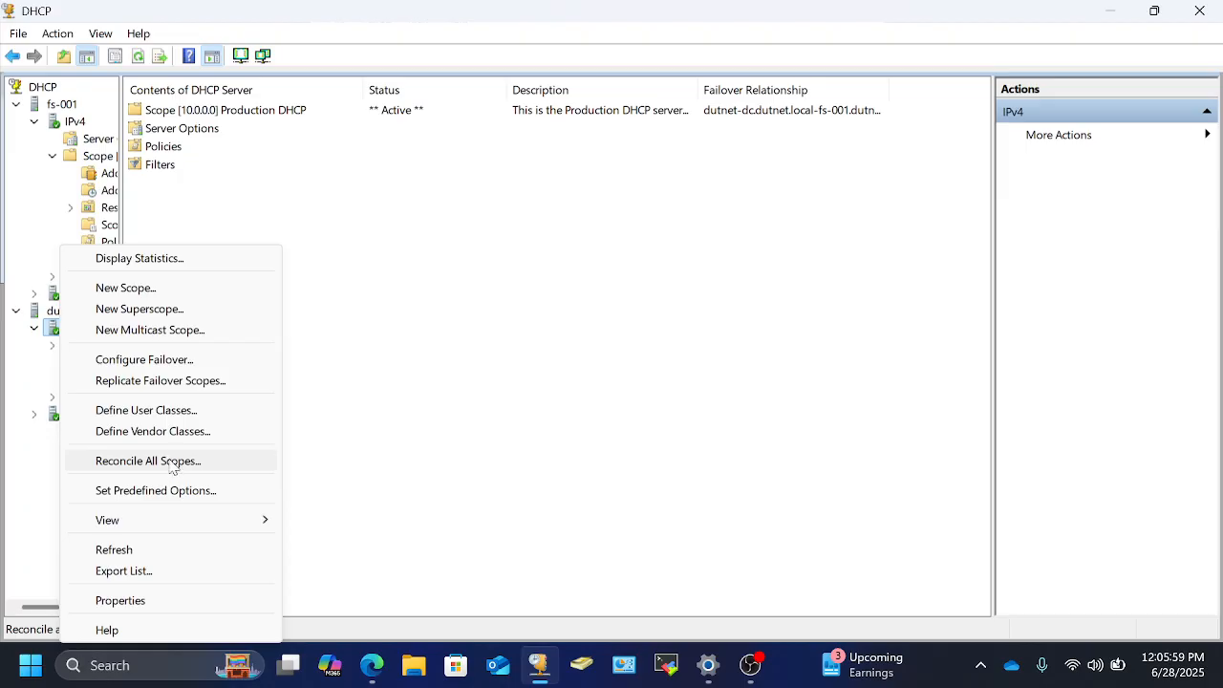
left_click(374, 404)
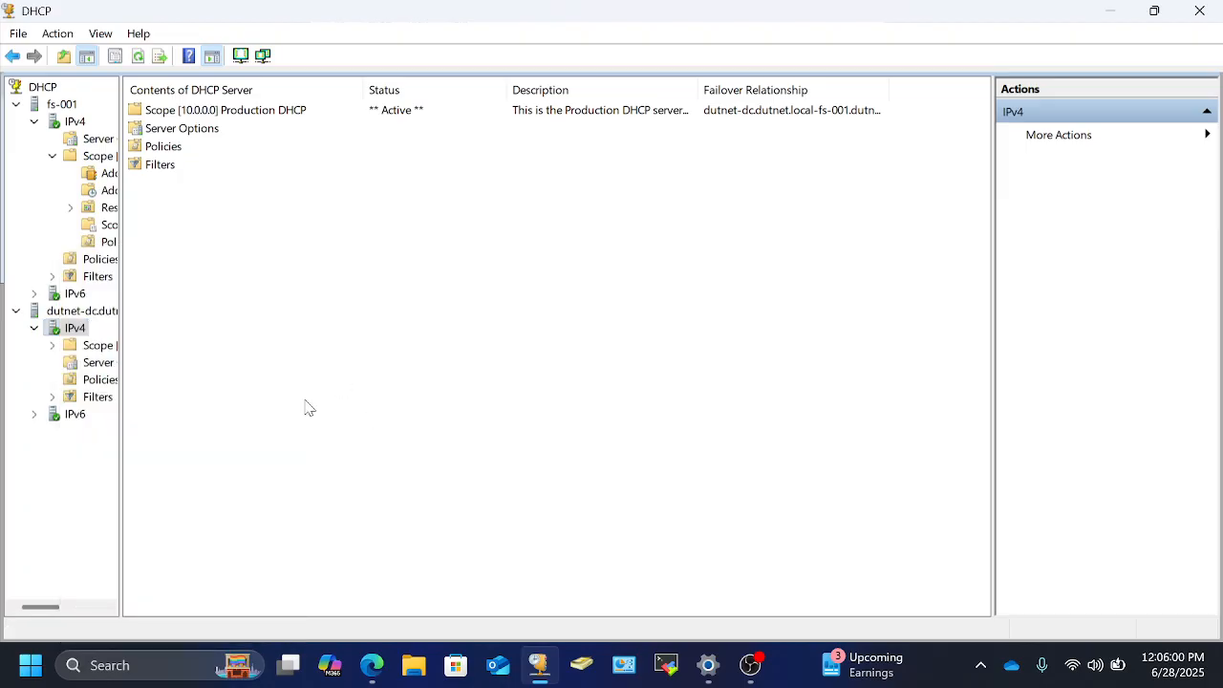
left_click(74, 155)
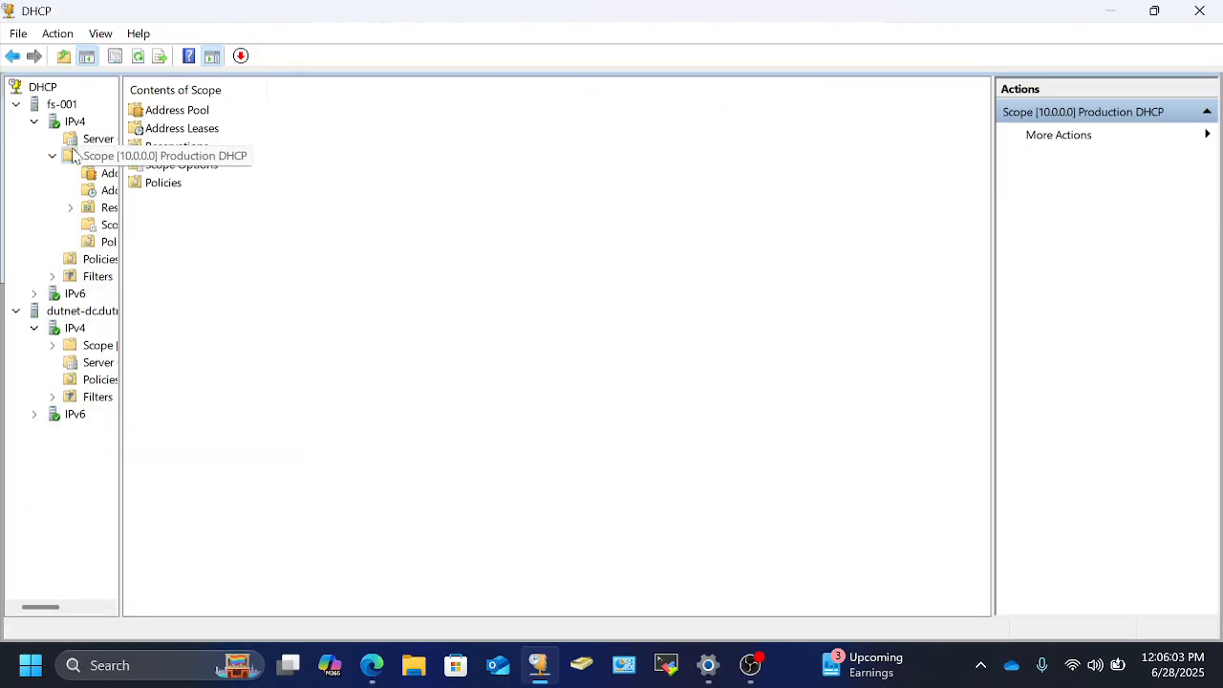
right_click(74, 156)
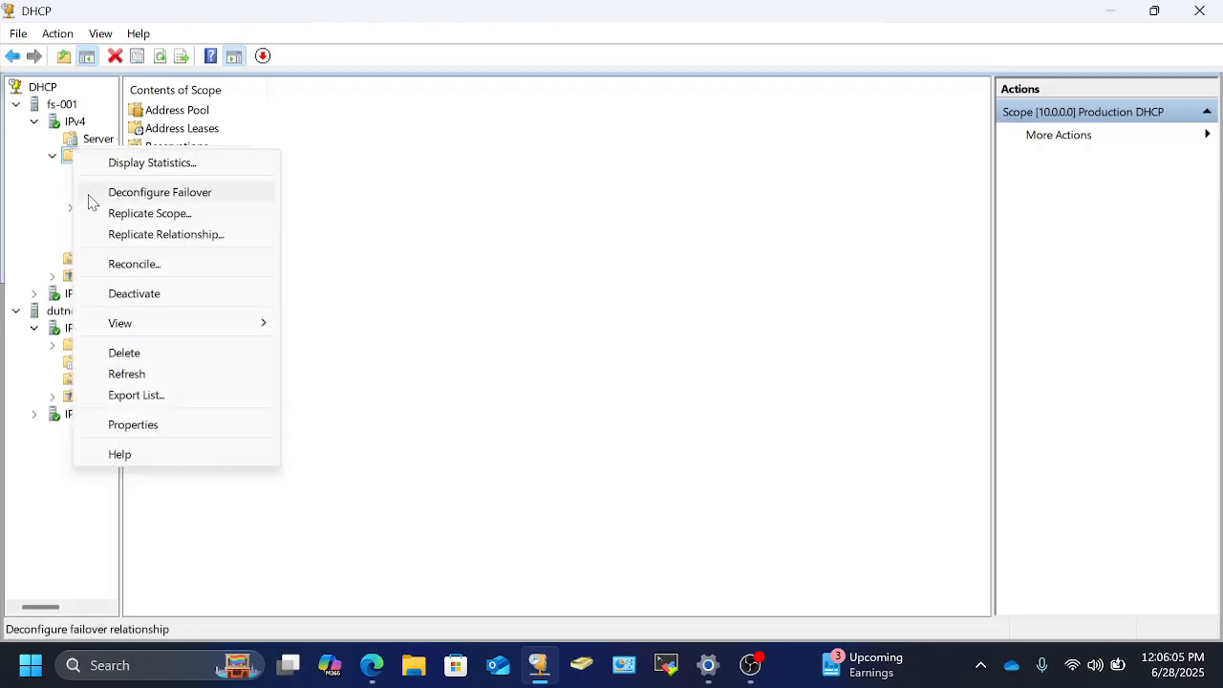
Open the predefined options and values for the fs-001 IPv4 node and move the dialog clear of the console tree.
left_click(63, 131)
right_click(63, 124)
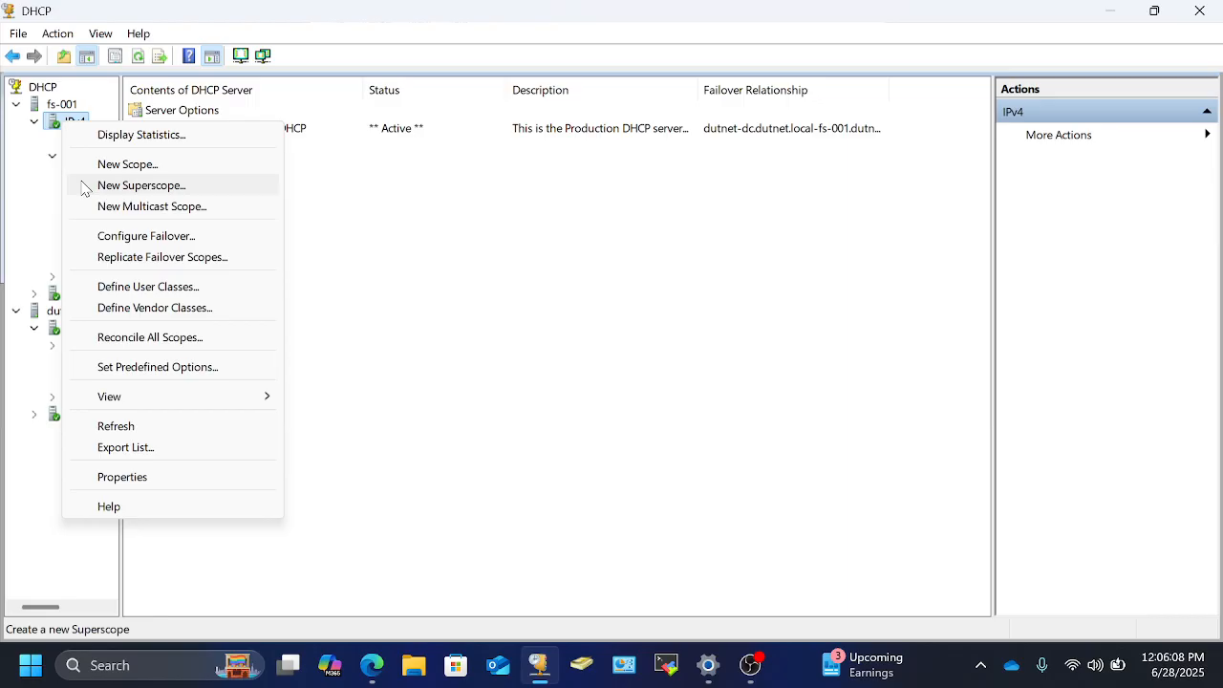
left_click(52, 125)
right_click(52, 124)
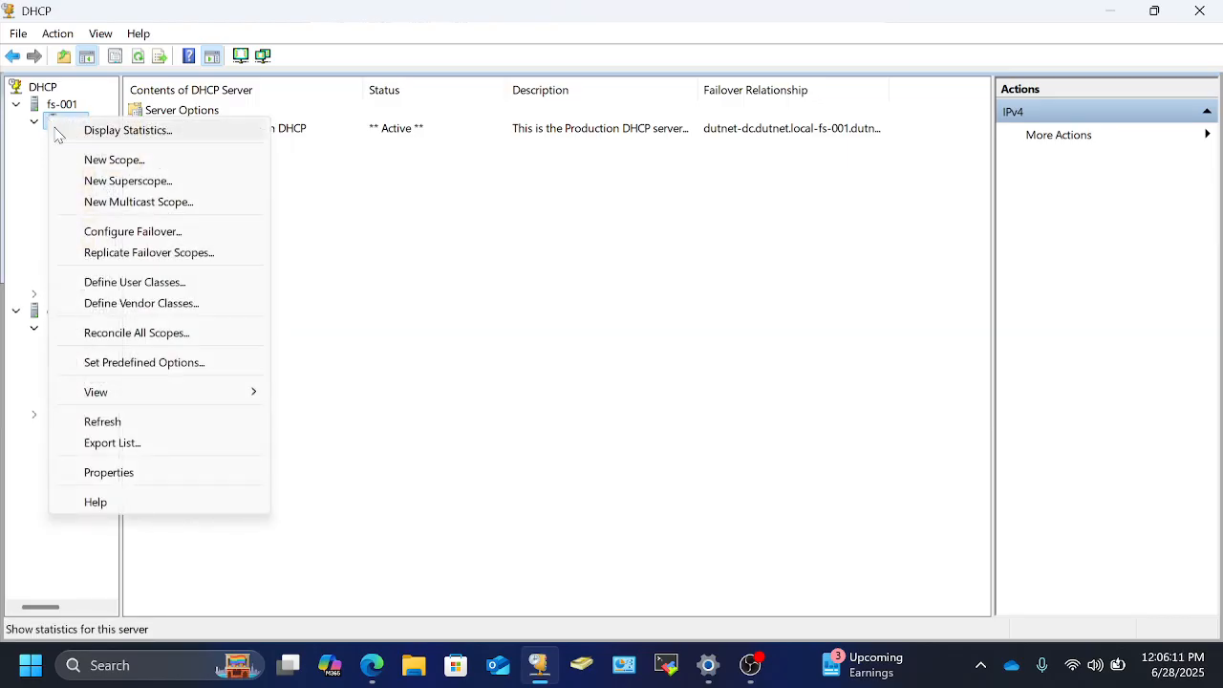
left_click(133, 363)
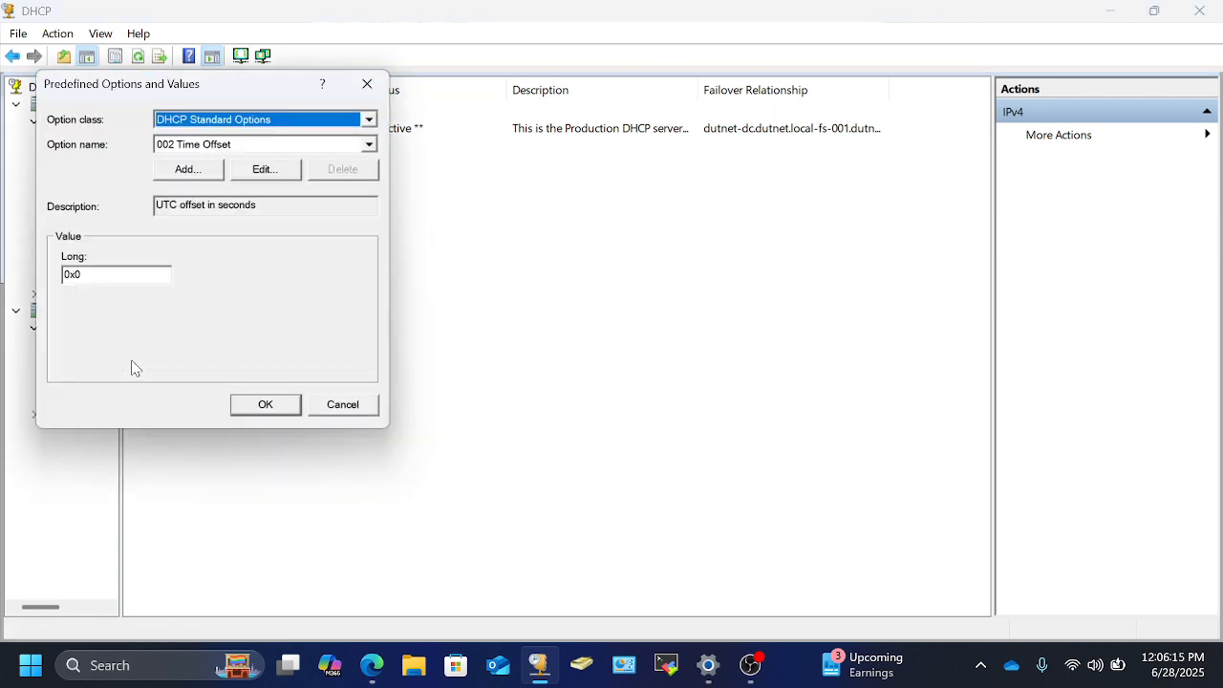
left_click_drag(208, 85, 413, 116)
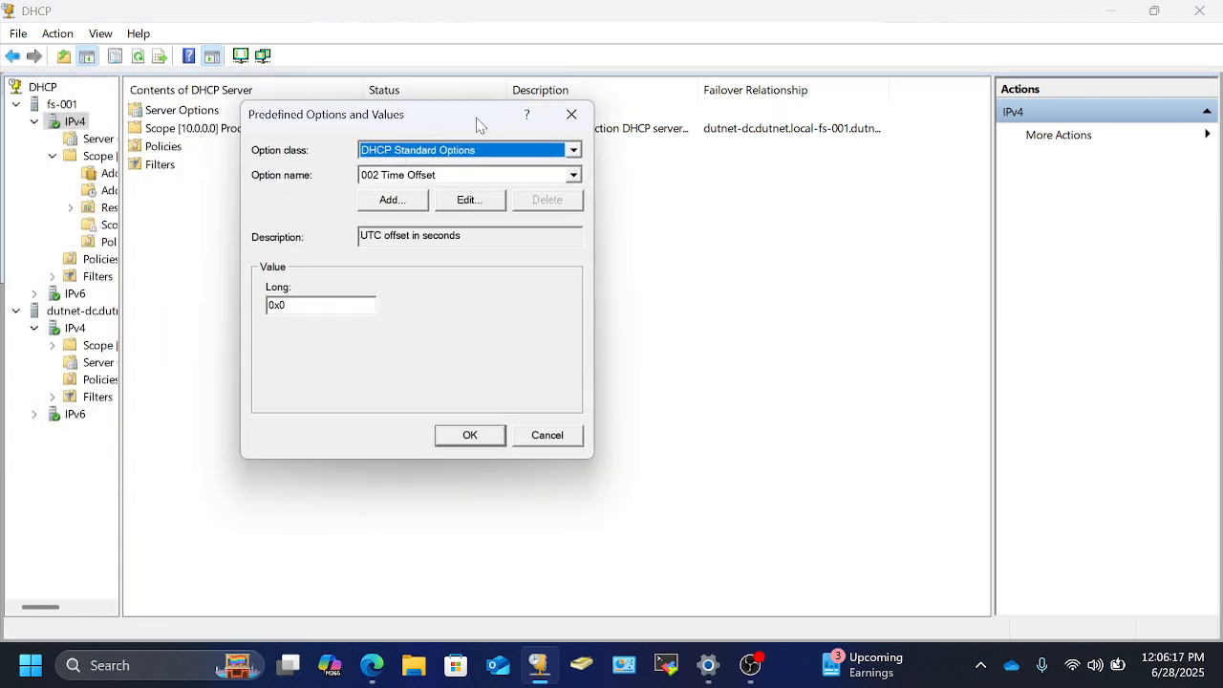
Examine the available option classes and the option names of the DHCP Standard Options class.
left_click(573, 150)
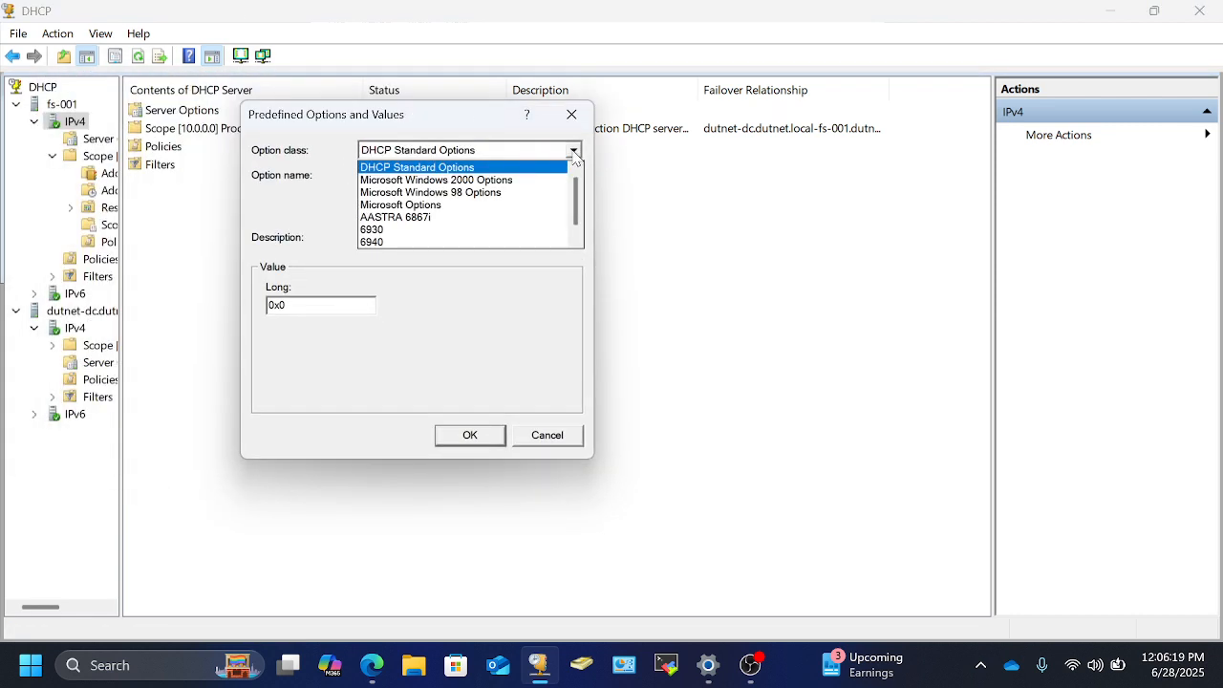
left_click(574, 151)
left_click(575, 151)
left_click(575, 151)
left_click(575, 176)
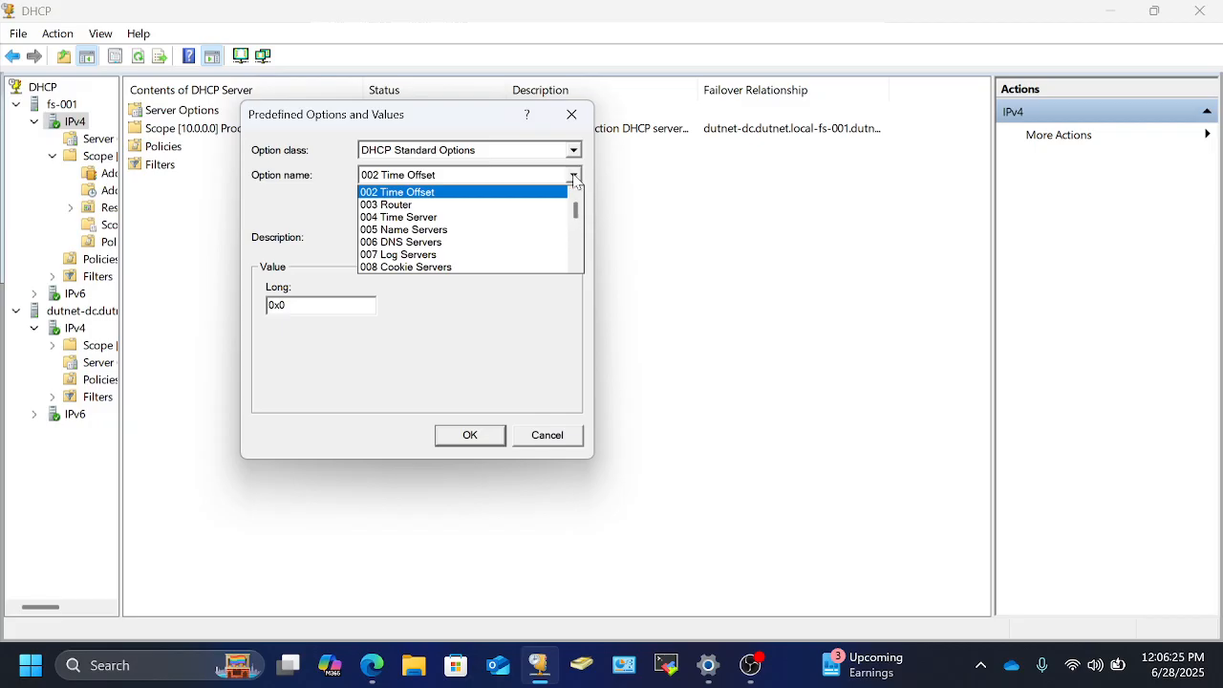
left_click(574, 177)
left_click(574, 151)
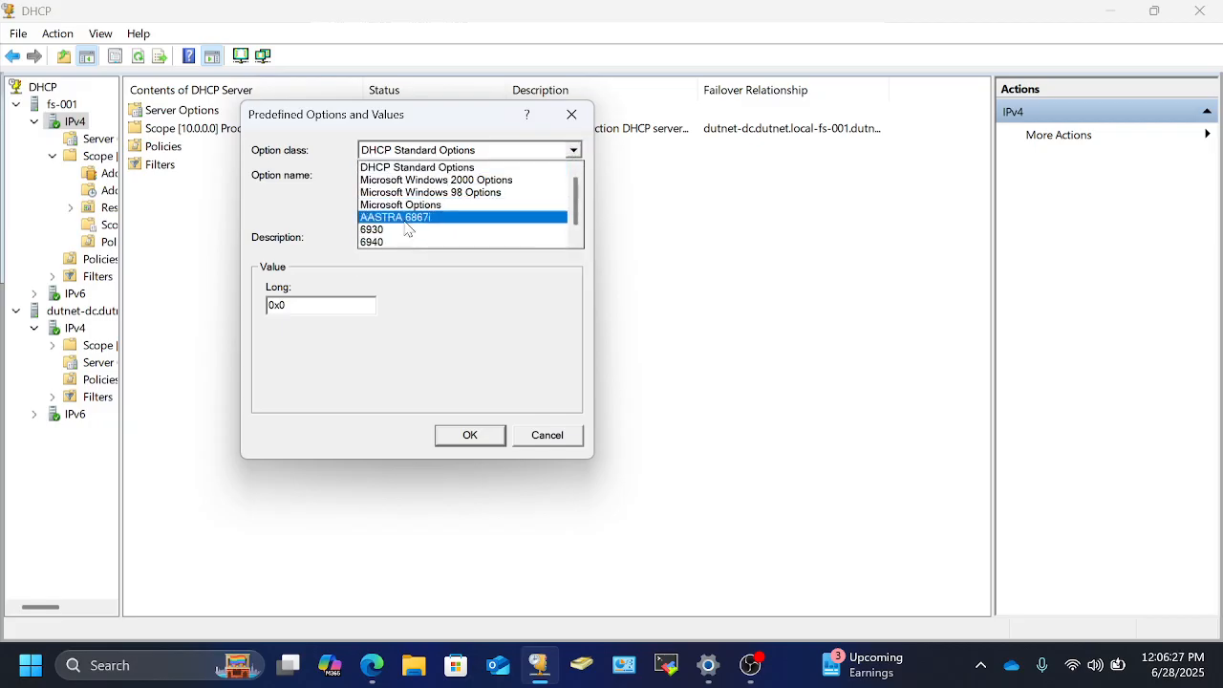
left_click(575, 151)
left_click(575, 176)
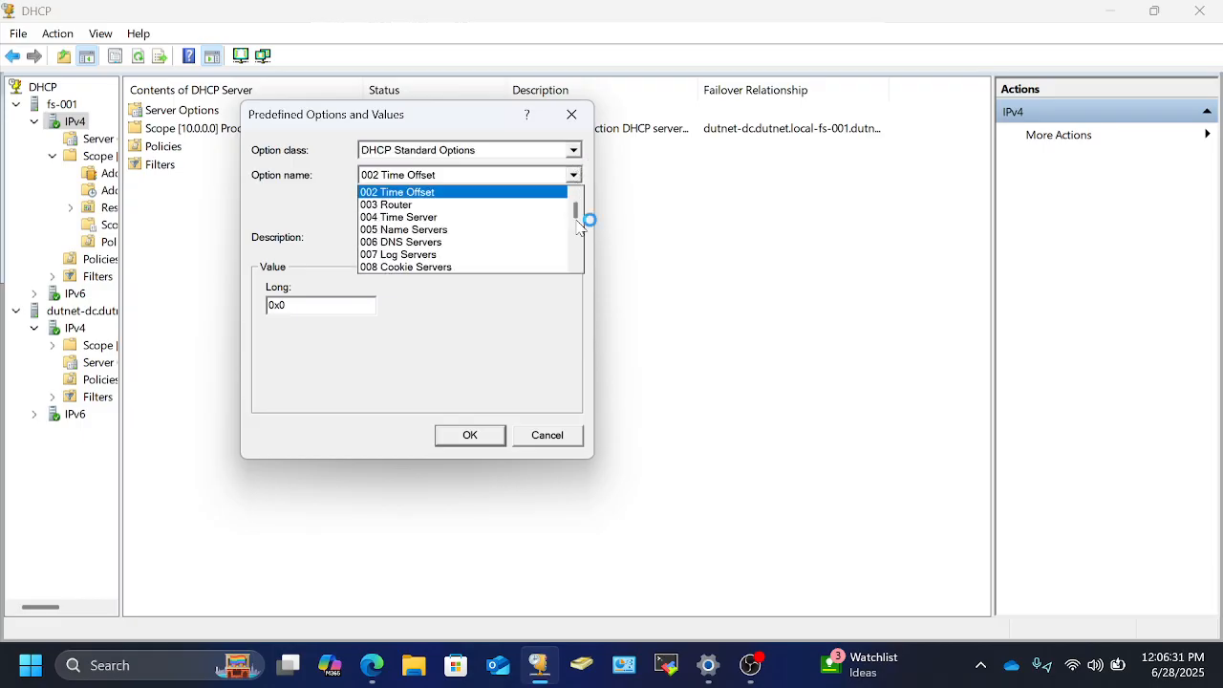
left_click_drag(578, 217, 576, 172)
left_click(574, 175)
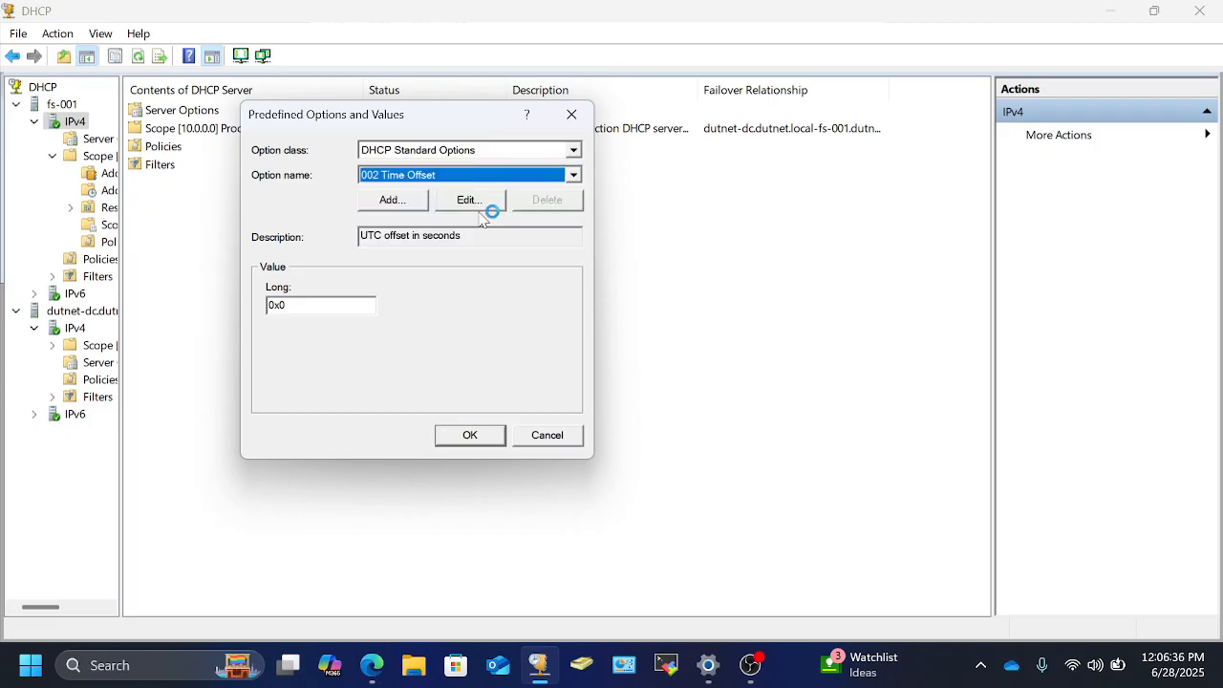
left_click(401, 200)
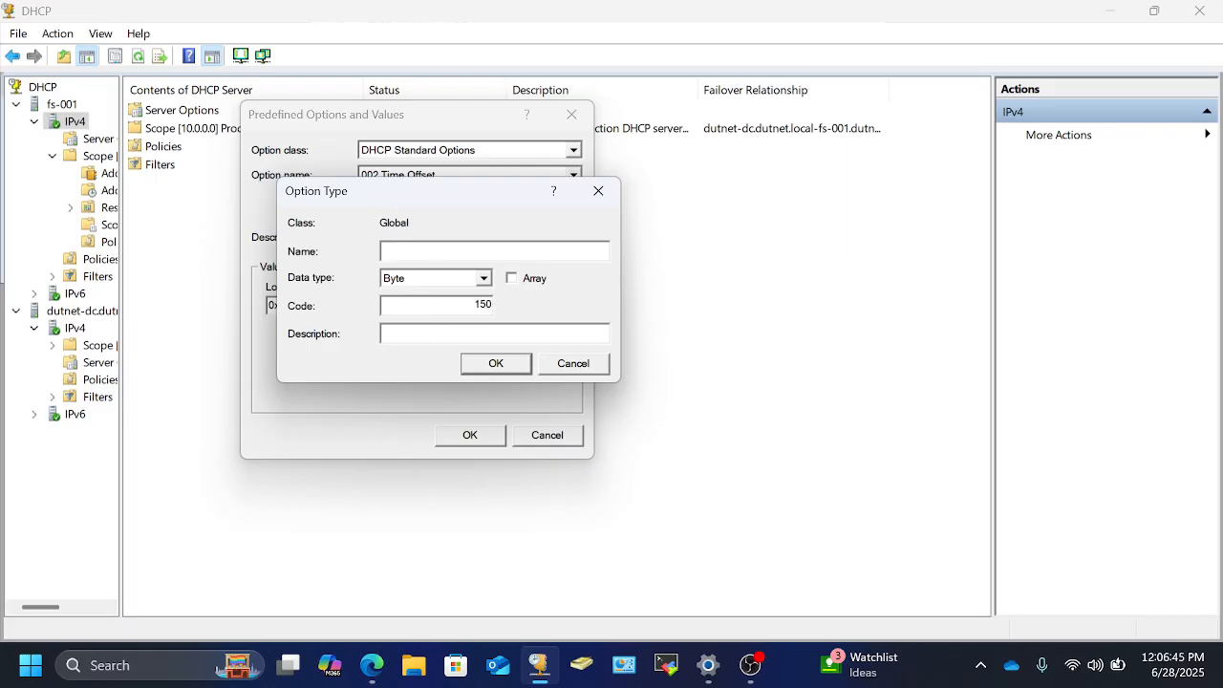
left_click(483, 279)
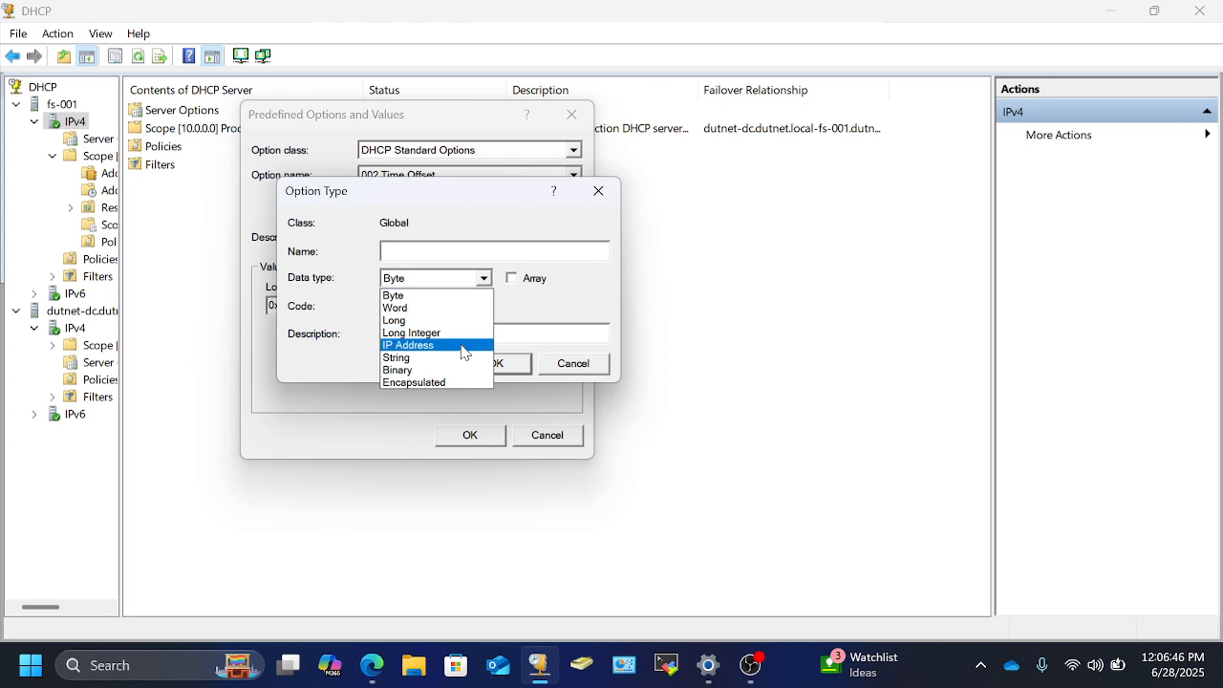
left_click(431, 346)
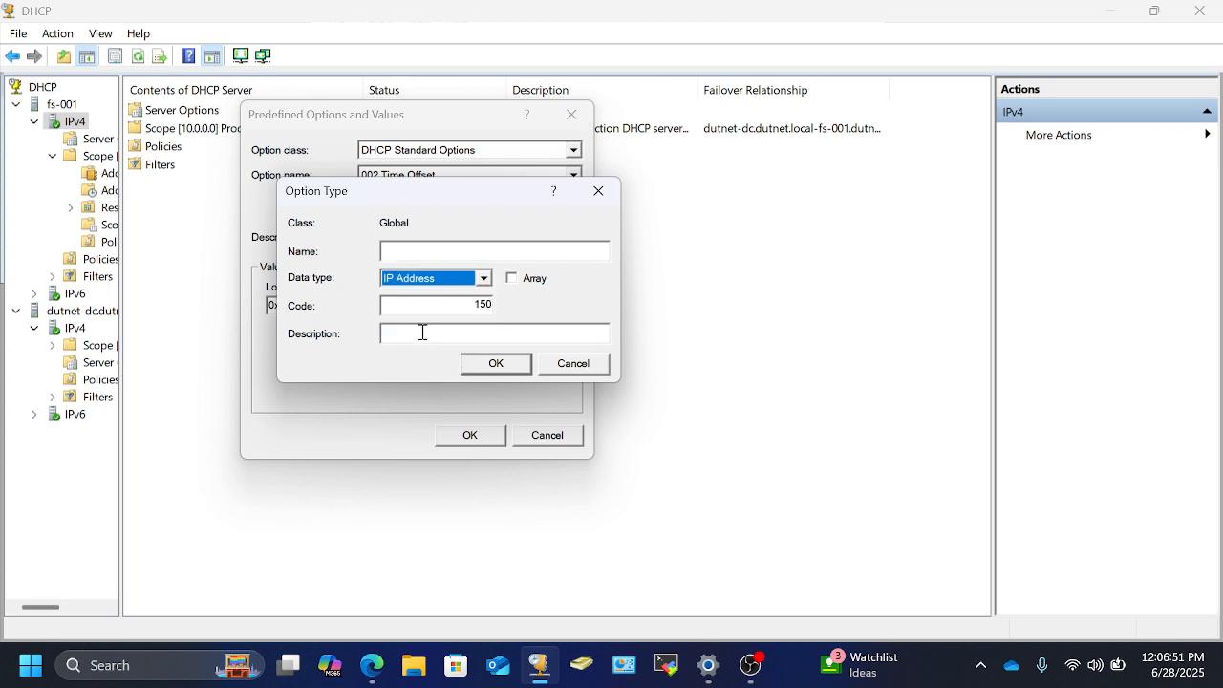
left_click(583, 365)
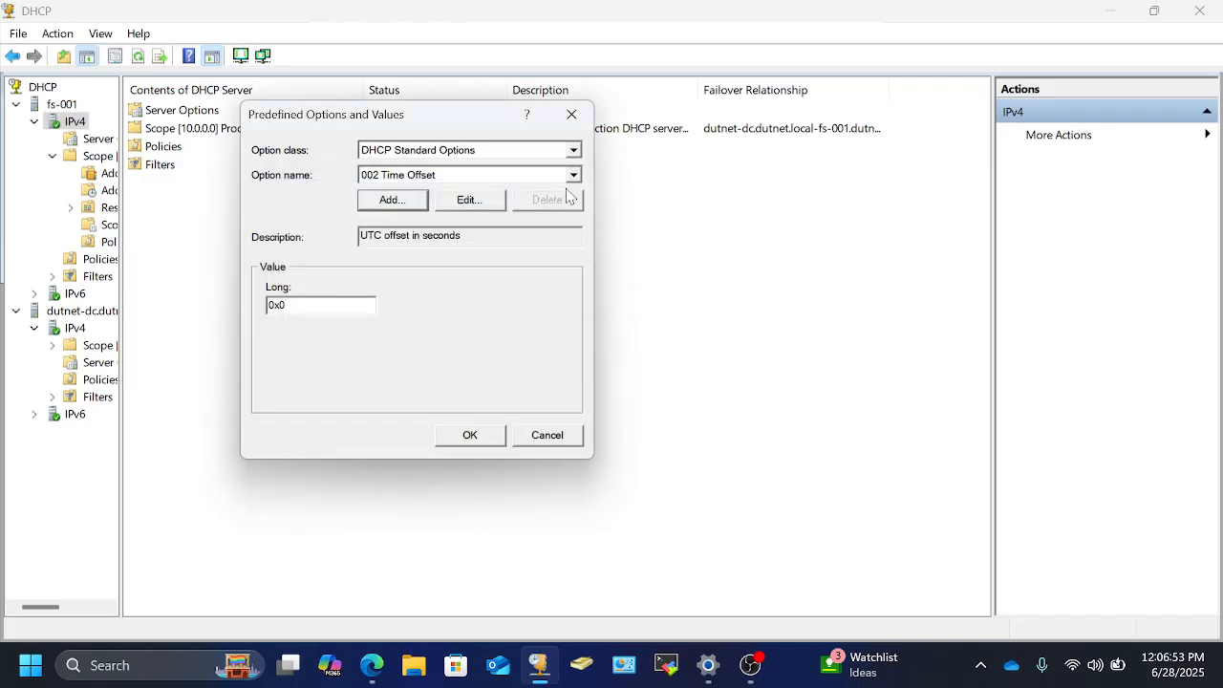
Select option 150 Cisco TFTP in the DHCP Standard Options class and view its IP address array, closing the editor without changes.
left_click(573, 151)
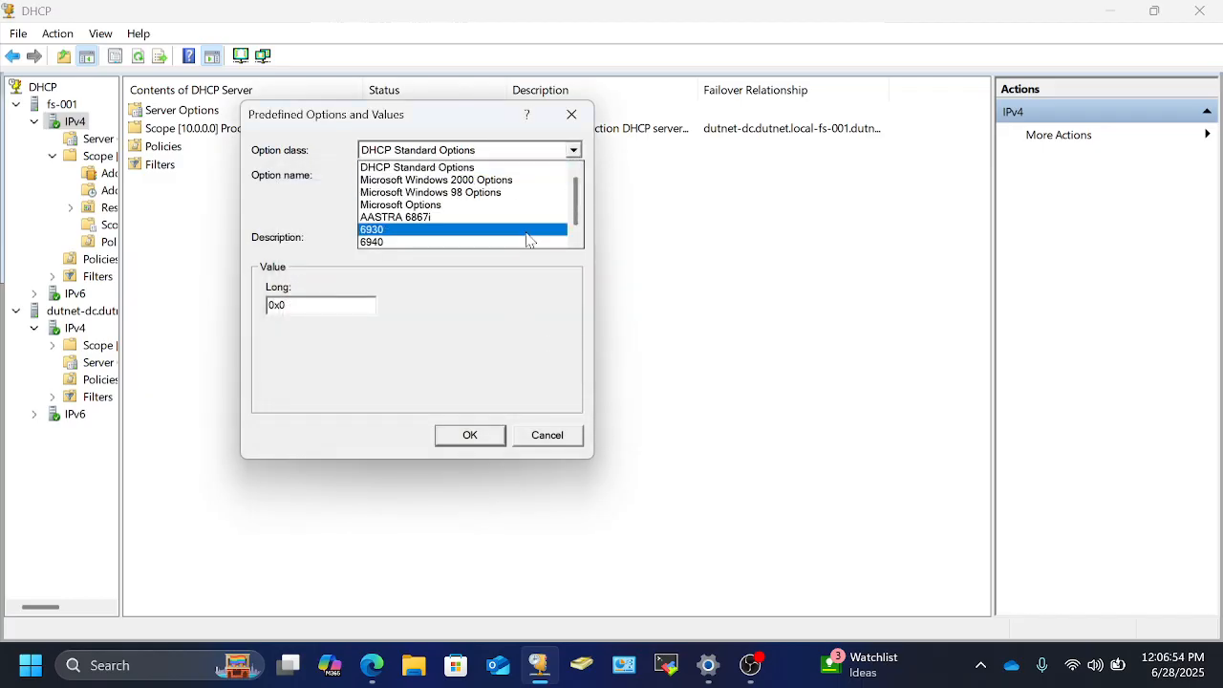
left_click(573, 150)
left_click(573, 174)
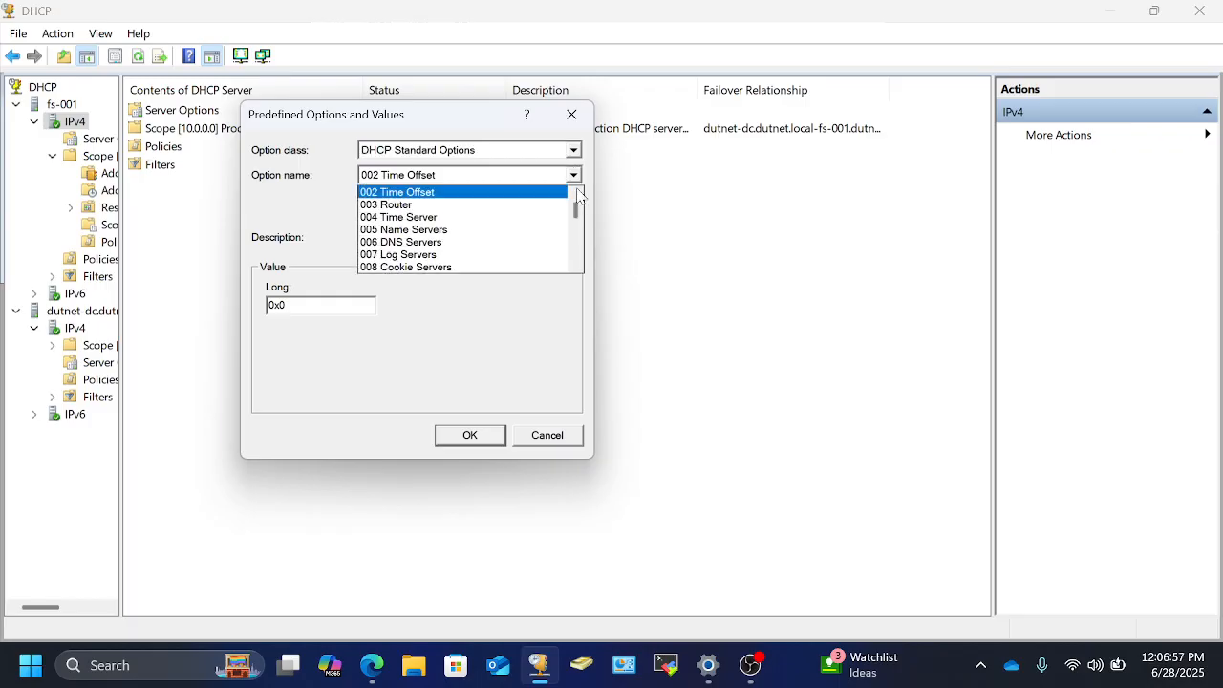
left_click_drag(578, 210, 537, 278)
left_click(413, 267)
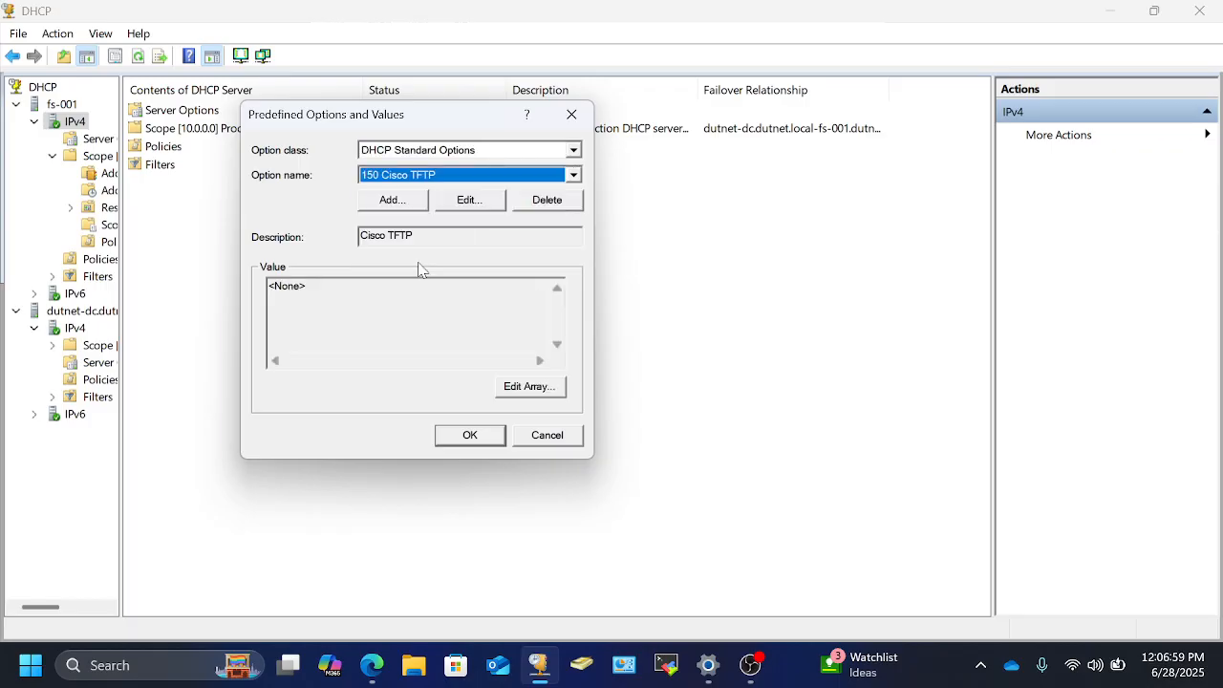
left_click(532, 392)
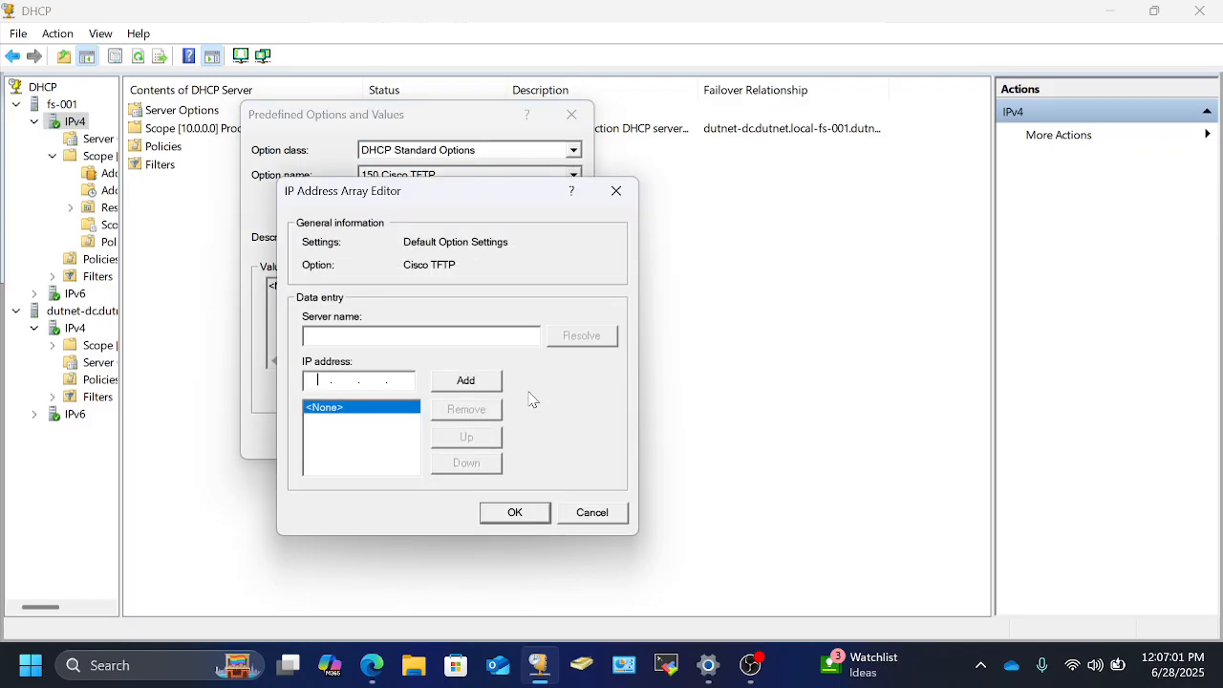
left_click(628, 191)
View the blank new-option form and the definition of option 150 Cisco TFTP, then close the predefined options without changes.
left_click(392, 201)
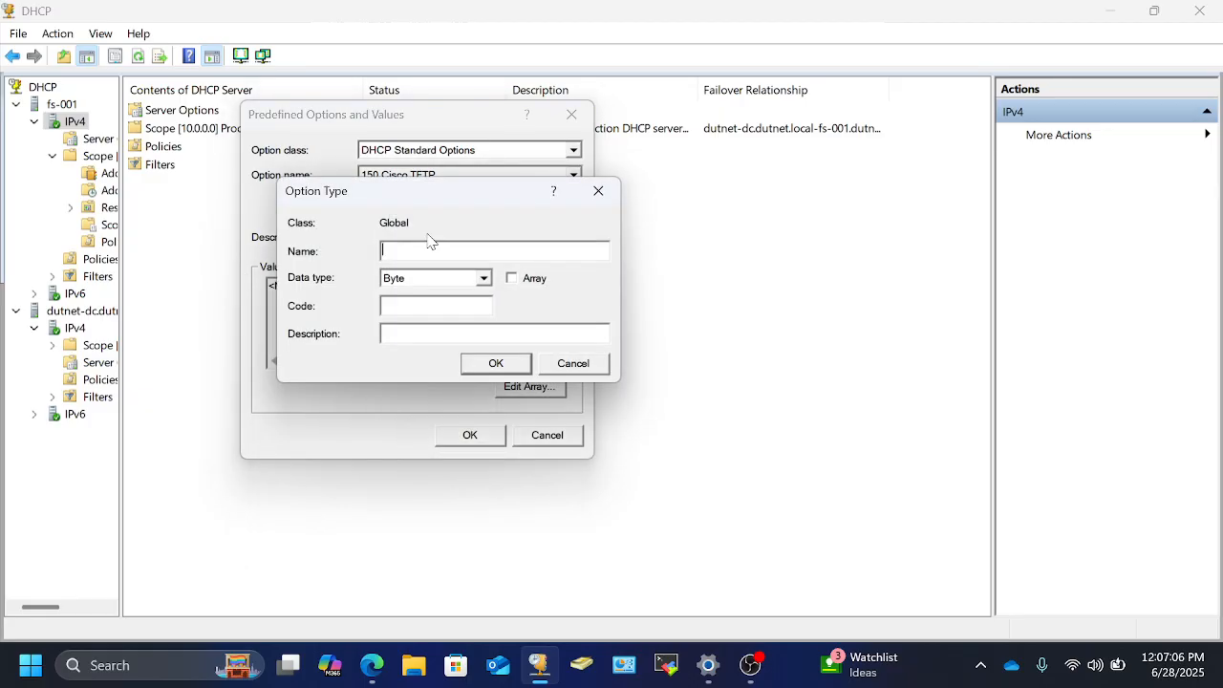
left_click(564, 364)
left_click(468, 201)
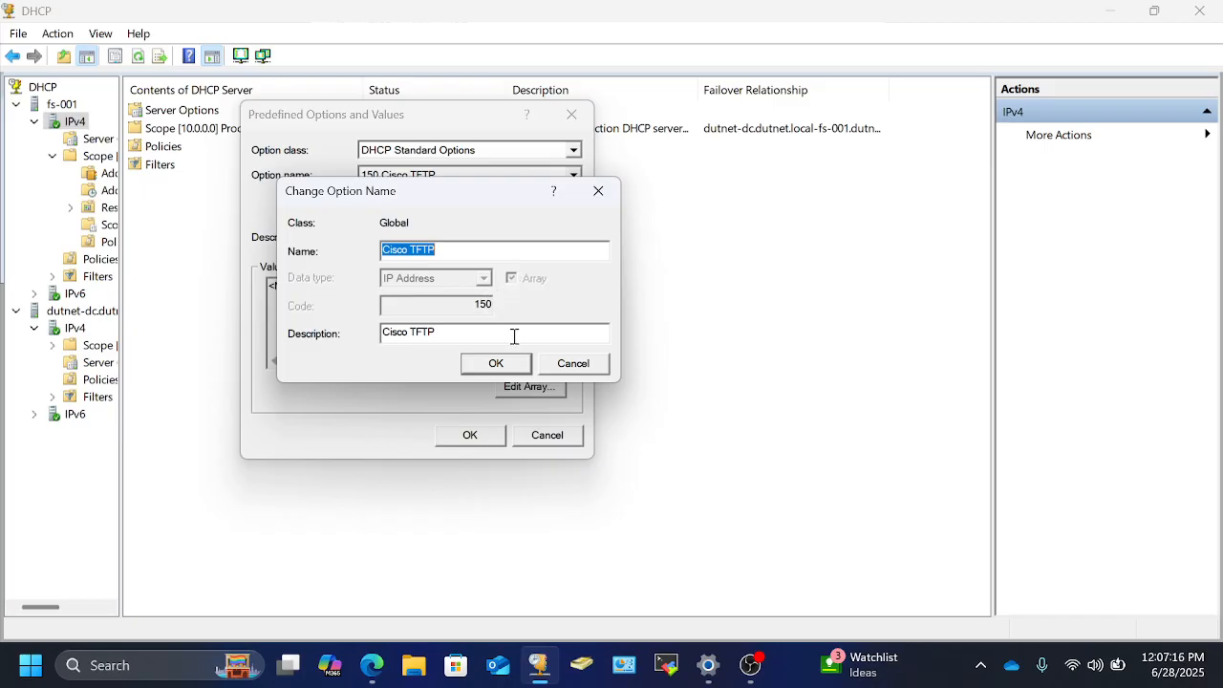
left_click(569, 363)
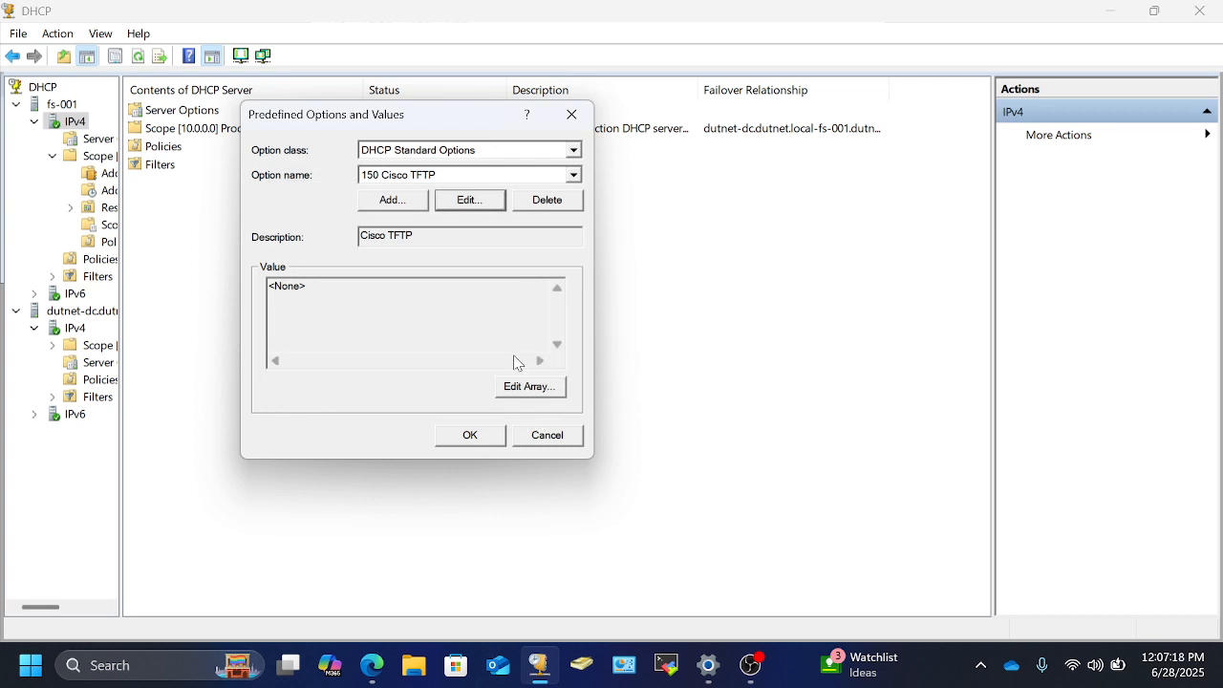
left_click(542, 437)
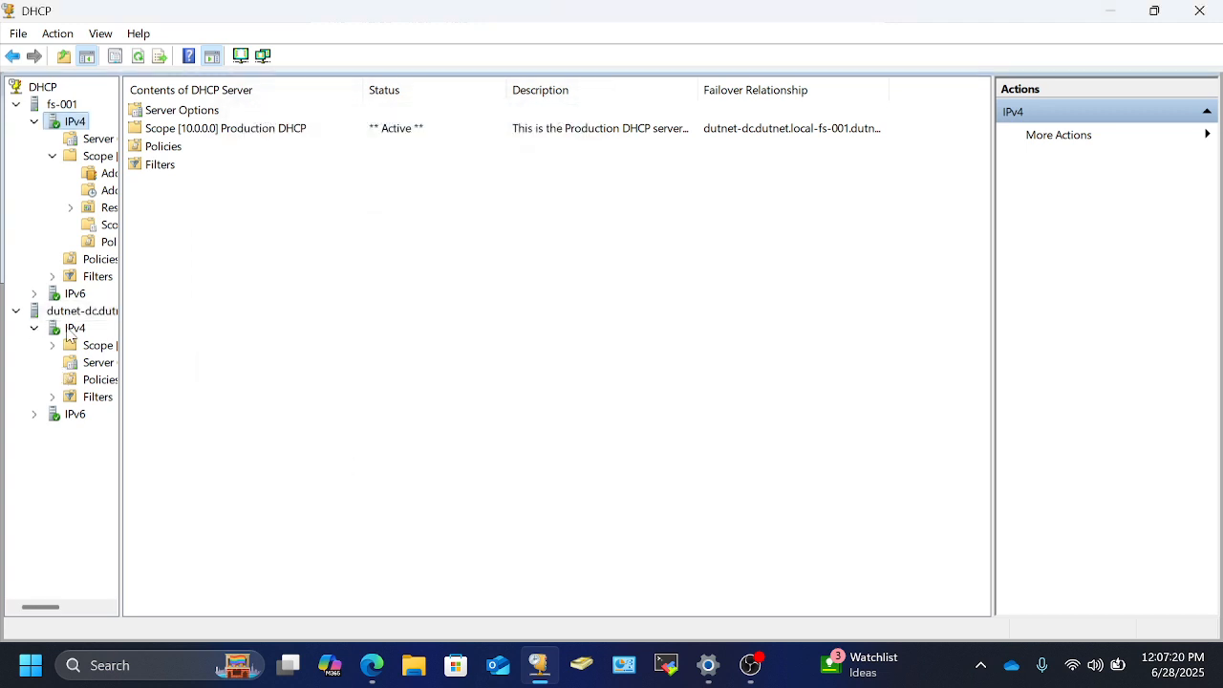
Open the predefined options and values for the IPv4 node of the dutnet-dc server, then close them without changes.
left_click(67, 329)
right_click(66, 329)
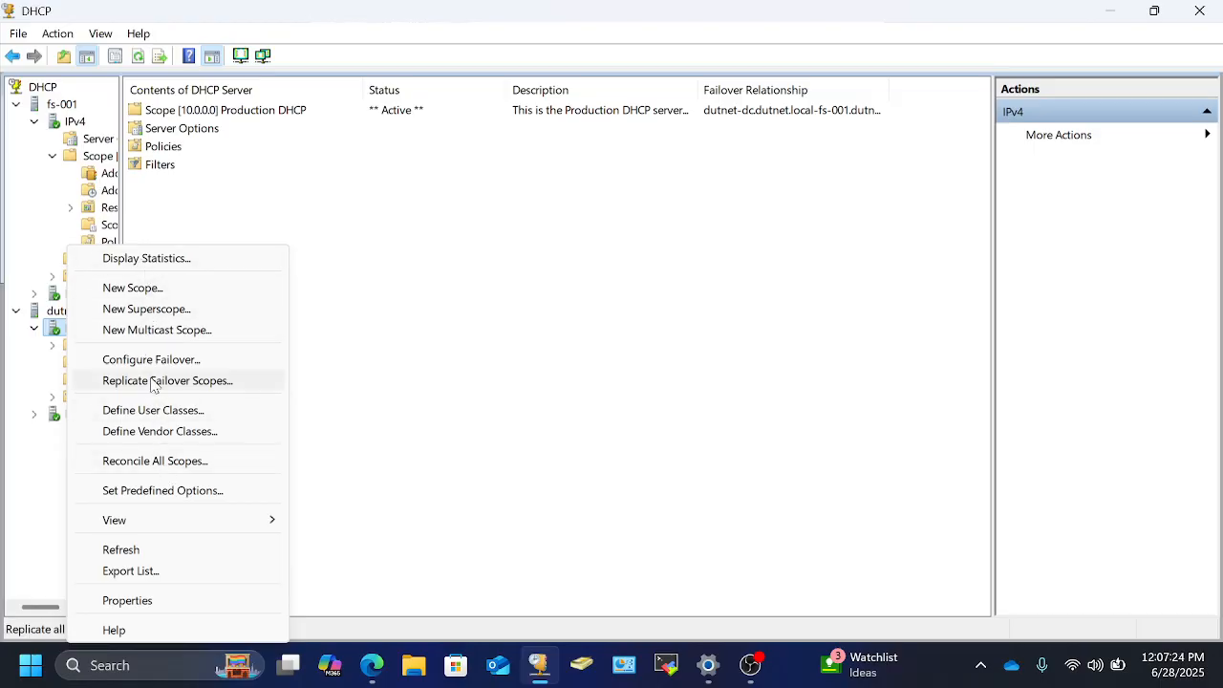
left_click(164, 489)
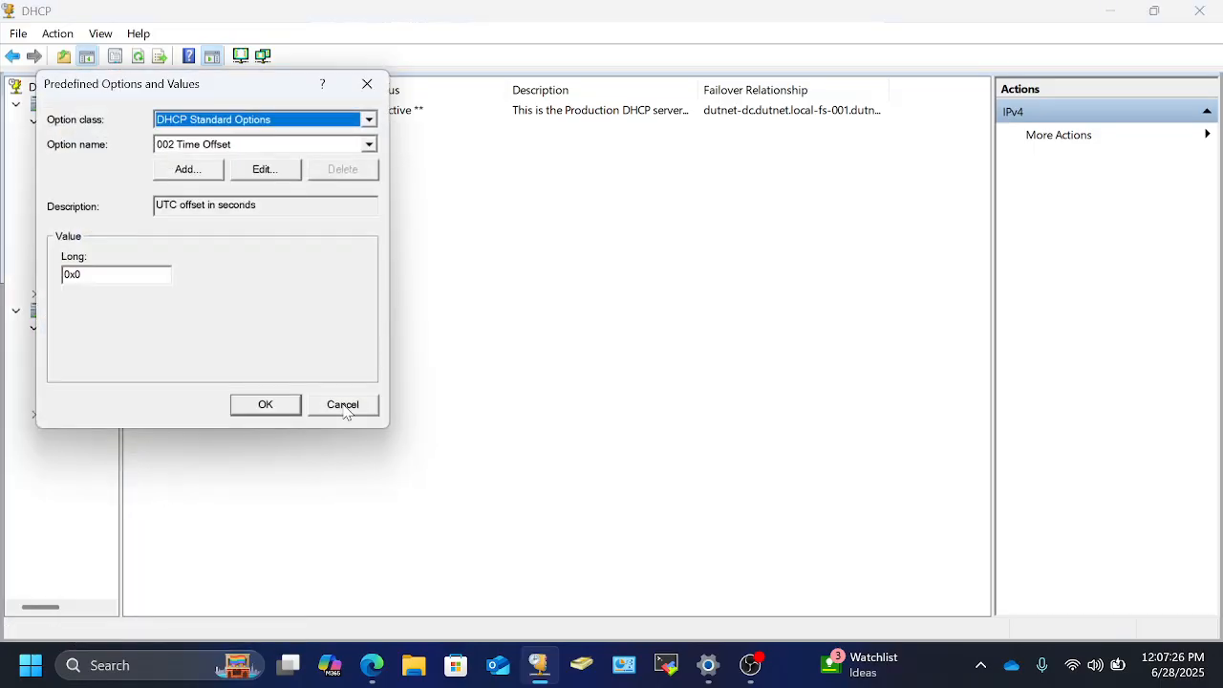
left_click(341, 404)
Review the 150 Cisco TFTP scope option under fs-001, and try to open the 043 Vendor Specific Info option of the Mitel IP Phones policy.
left_click(107, 241)
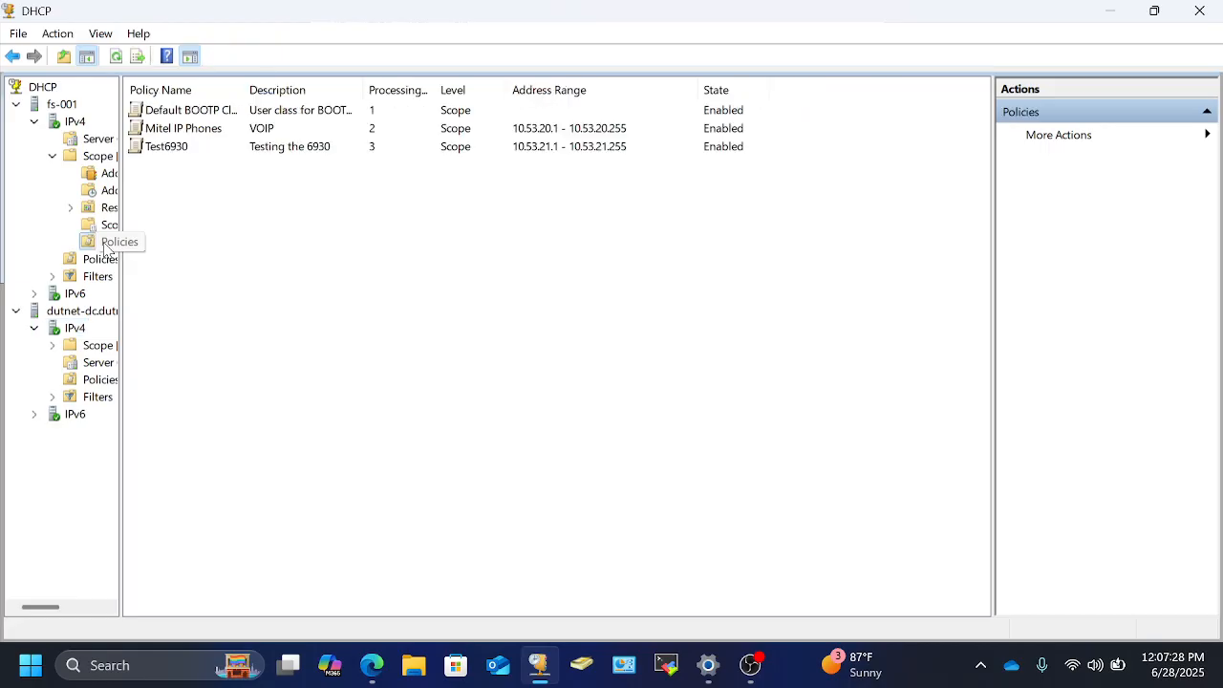
left_click(108, 226)
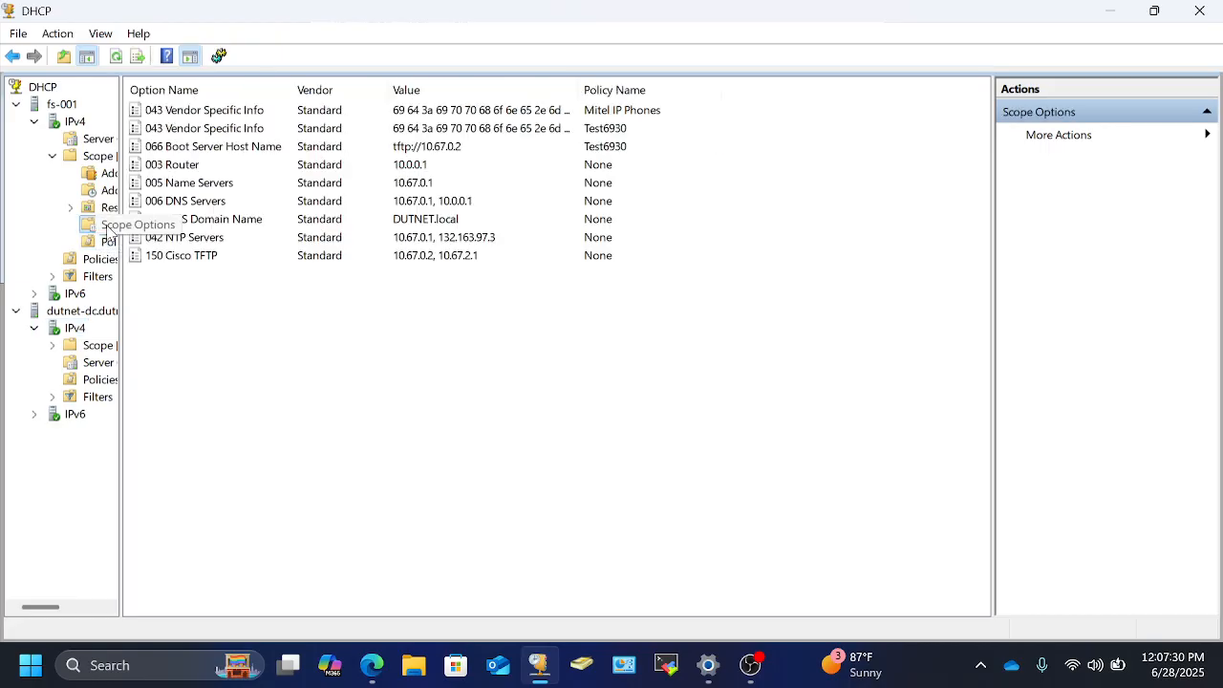
double_click(171, 256)
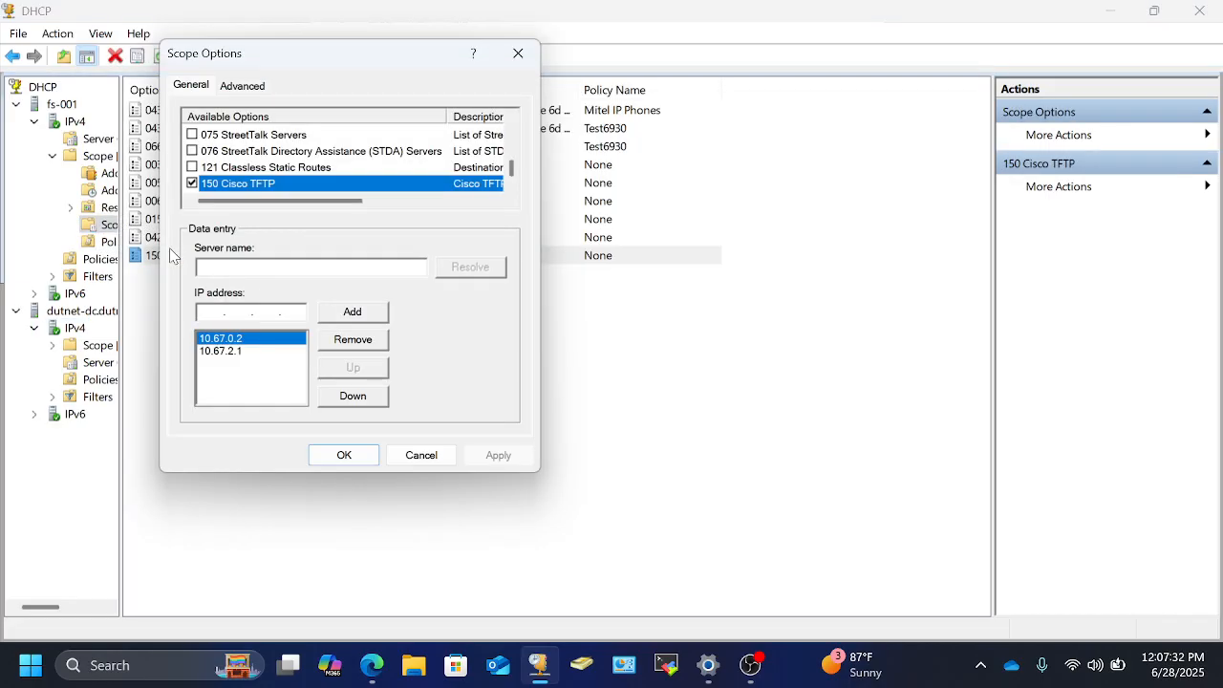
left_click(519, 59)
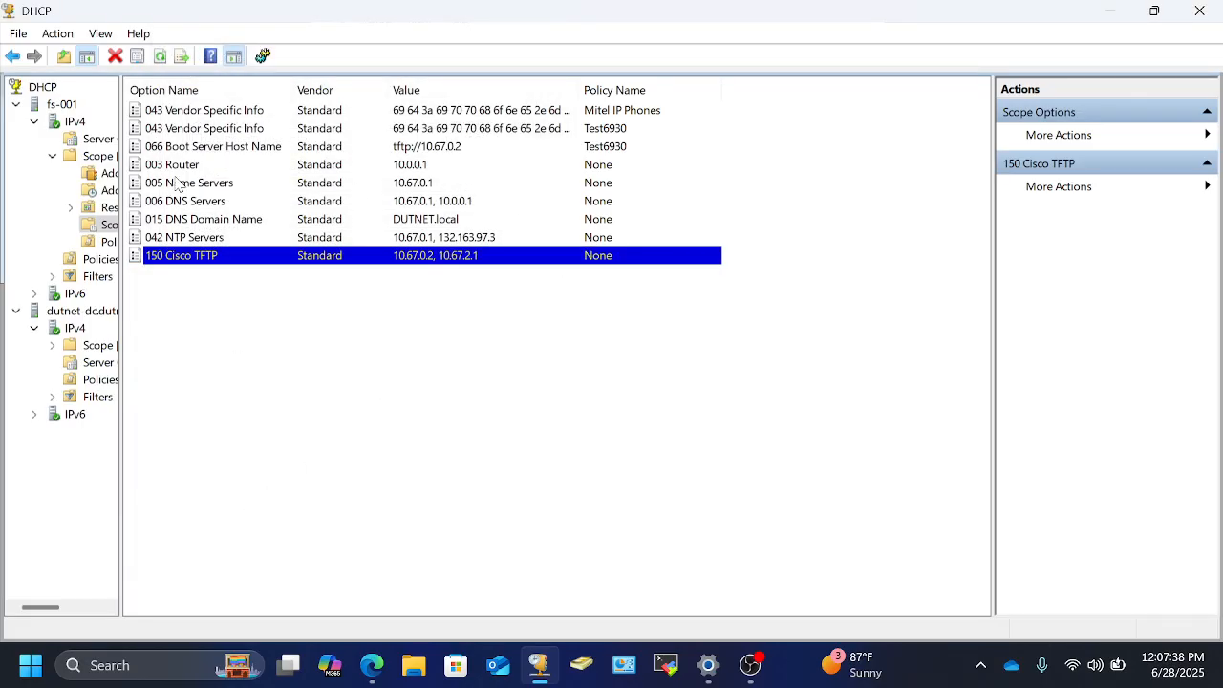
double_click(167, 111)
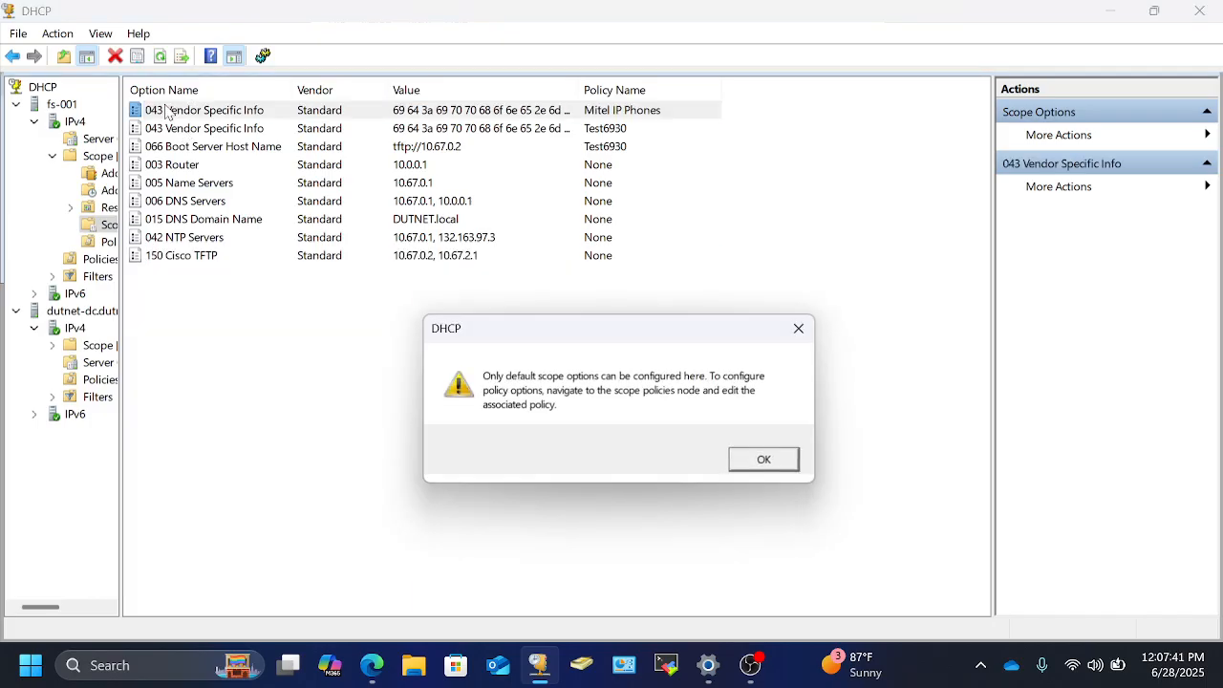
left_click(765, 460)
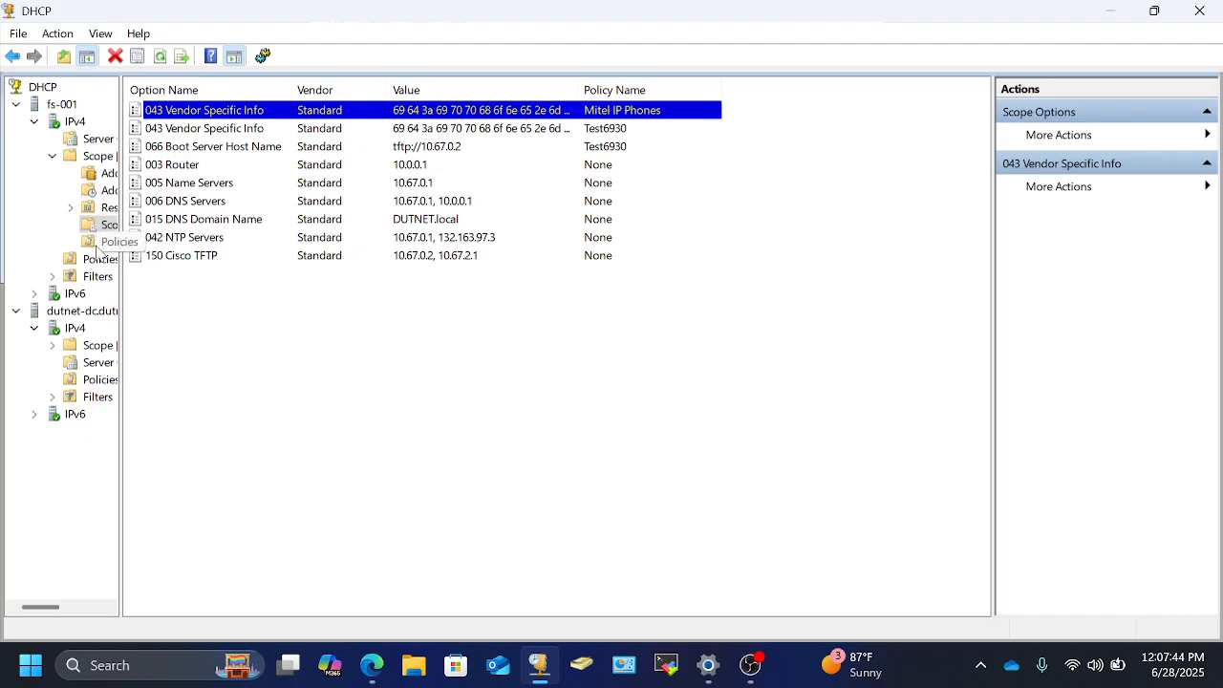
Open the properties of the Mitel IP Phones scope policy under fs-001 and display its DHCP options.
left_click(108, 242)
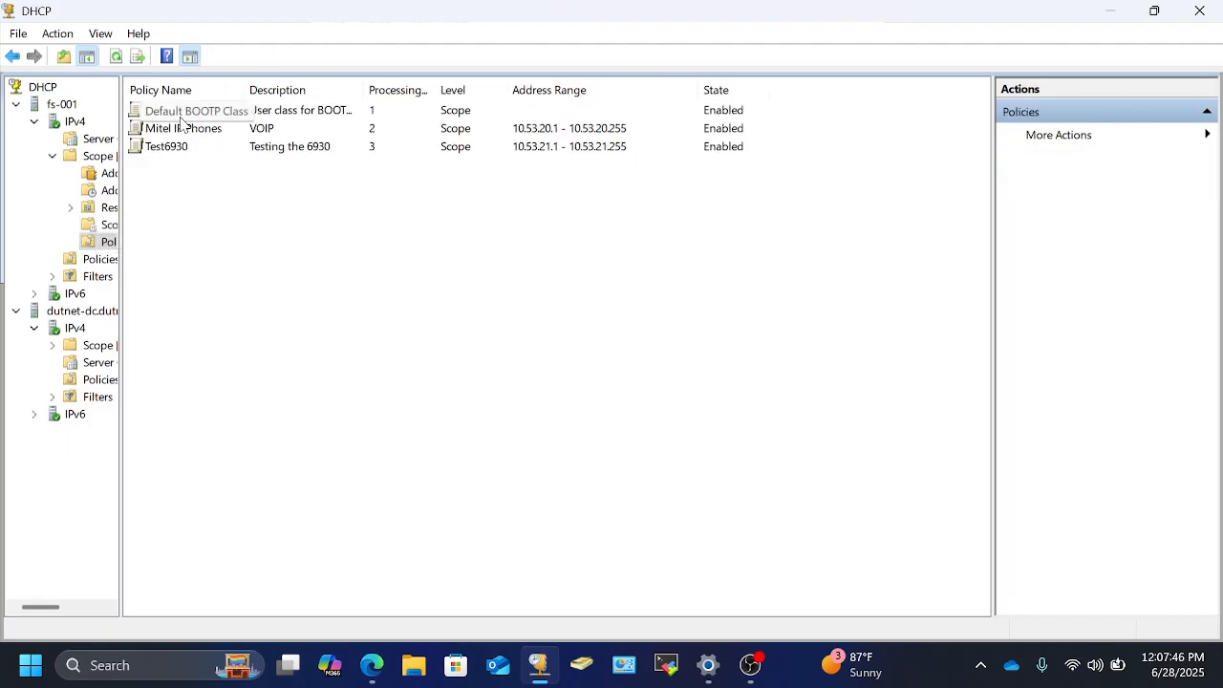
left_click(175, 132)
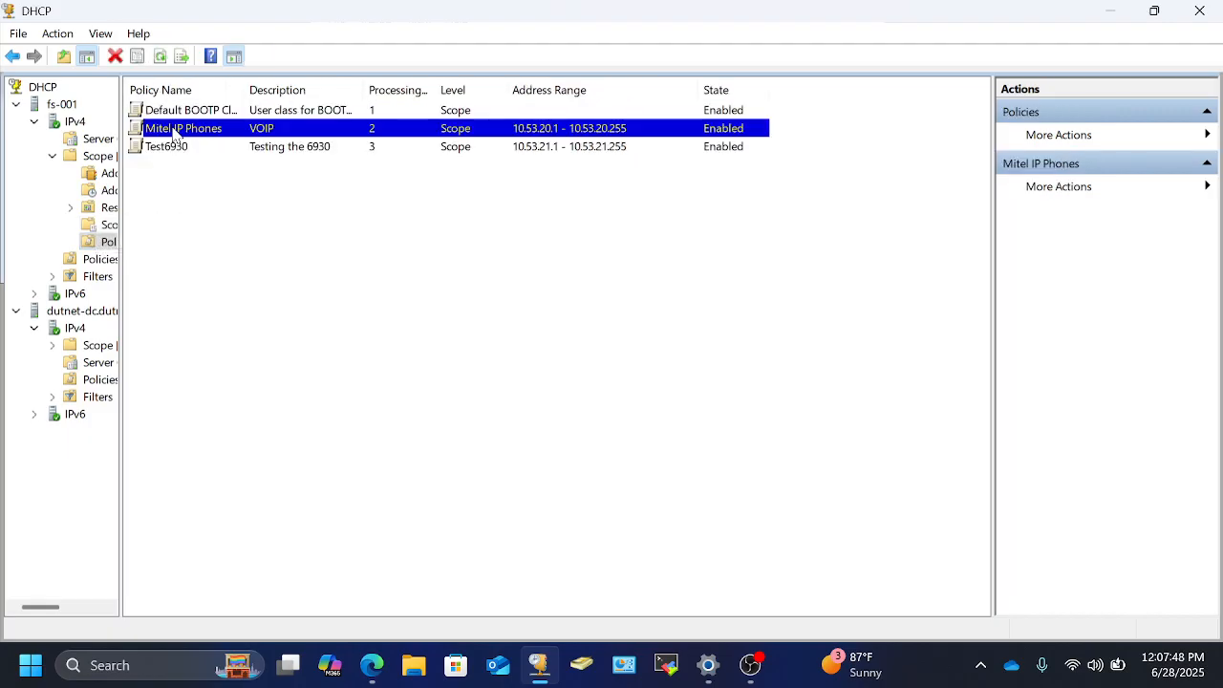
right_click(172, 136)
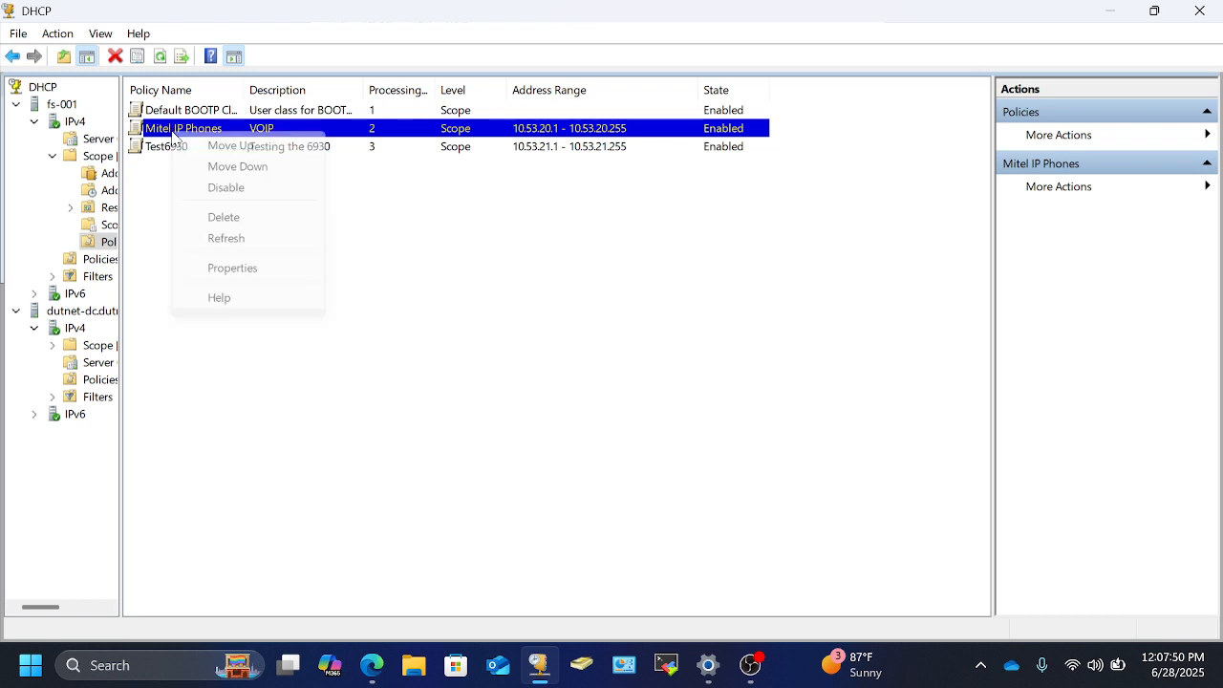
left_click(243, 265)
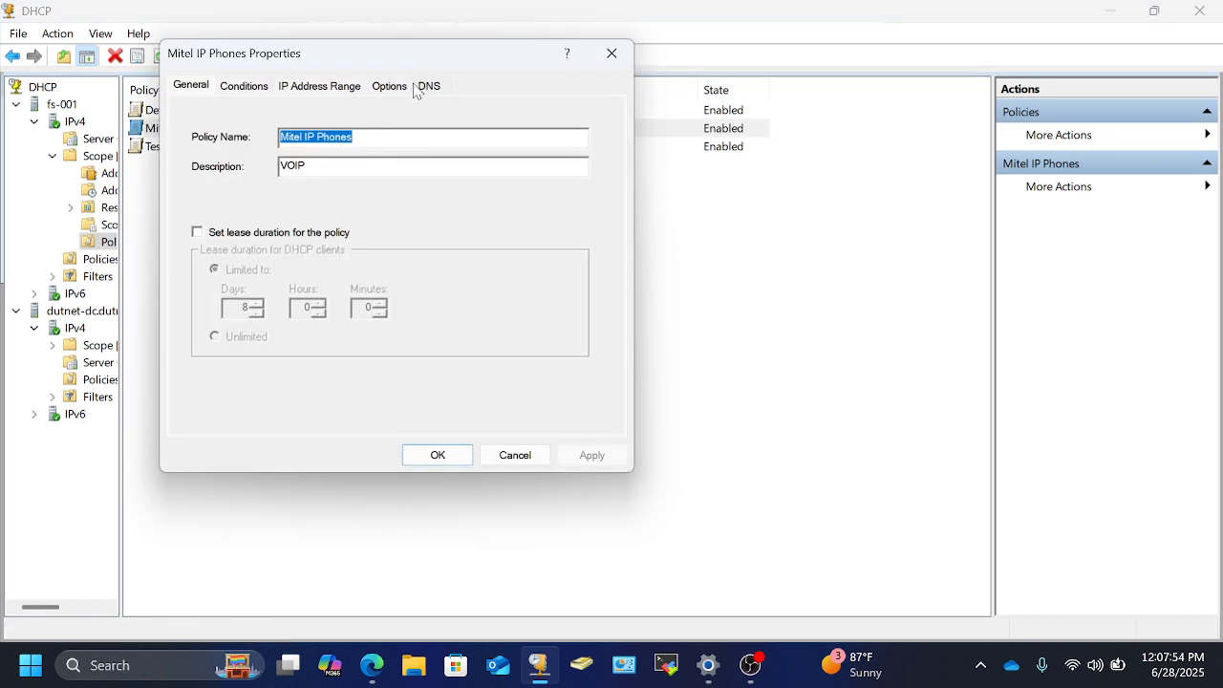
left_click(389, 86)
Examine the 043 Vendor Specific Info data of the Mitel IP Phones policy, then close its properties without changes.
scroll(217, 191, "down", 9)
scroll(218, 192, "down", 15)
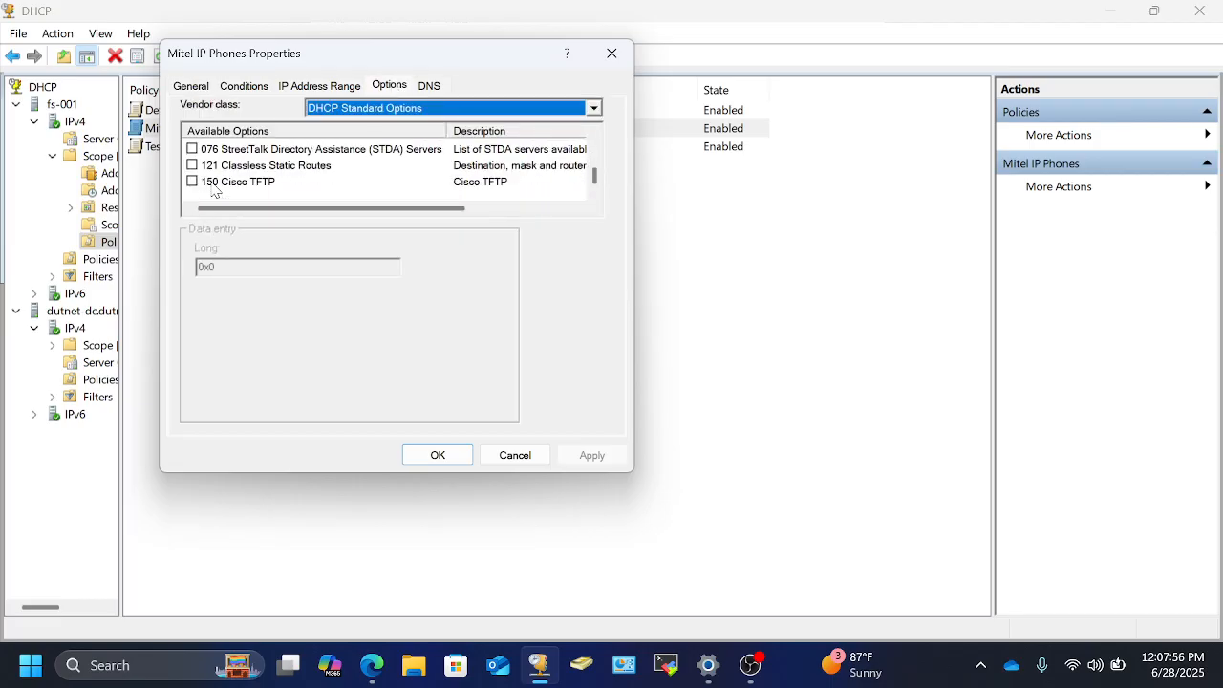
scroll(217, 191, "up", 11)
scroll(218, 191, "up", 1)
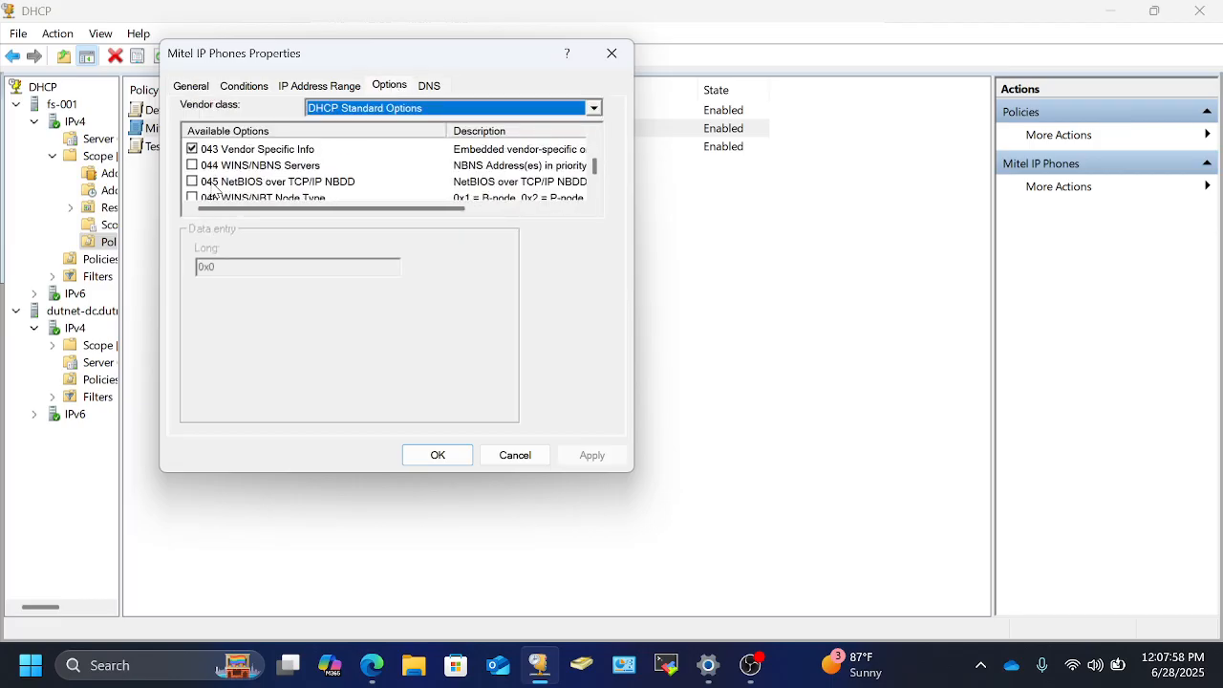
left_click(219, 150)
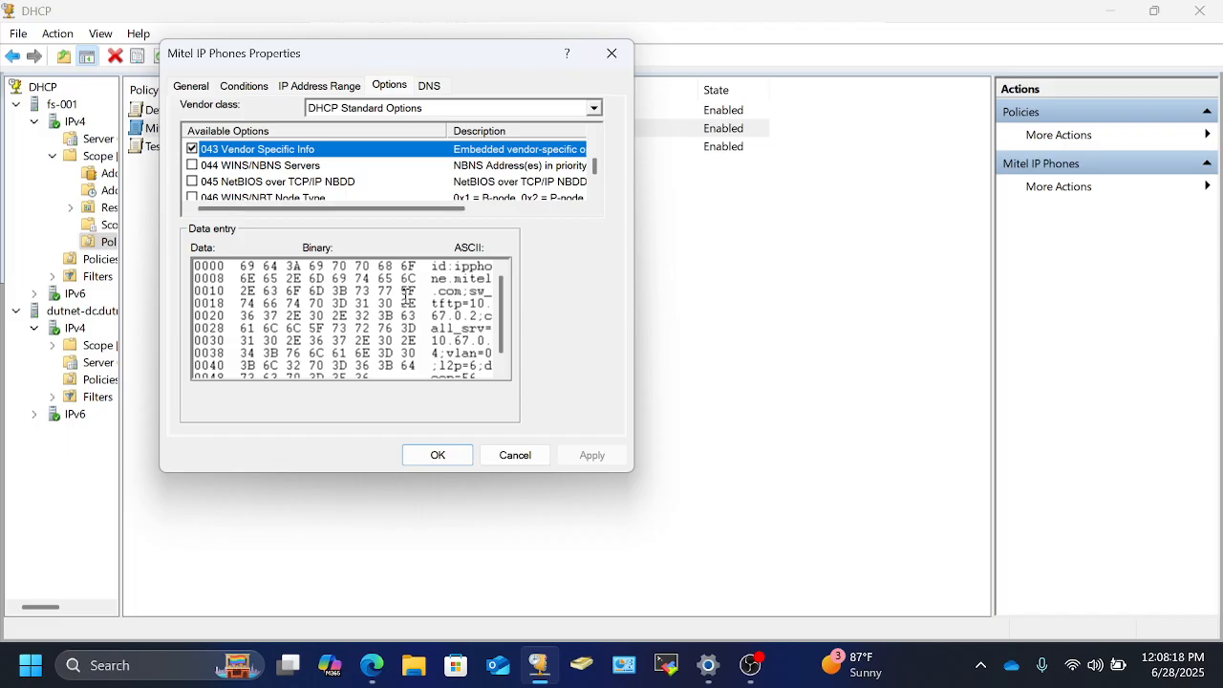
left_click(497, 459)
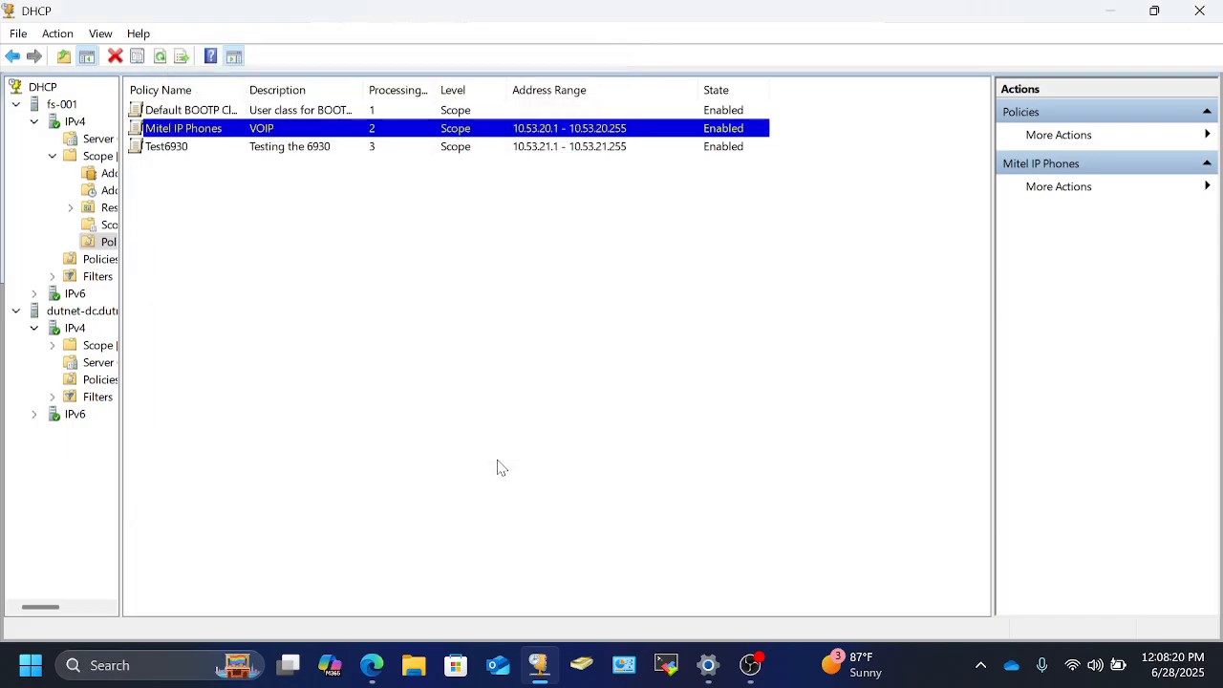
Open the options of the Test6930 policy and display the data of its 043 Vendor Specific Info option.
left_click(195, 150)
right_click(195, 156)
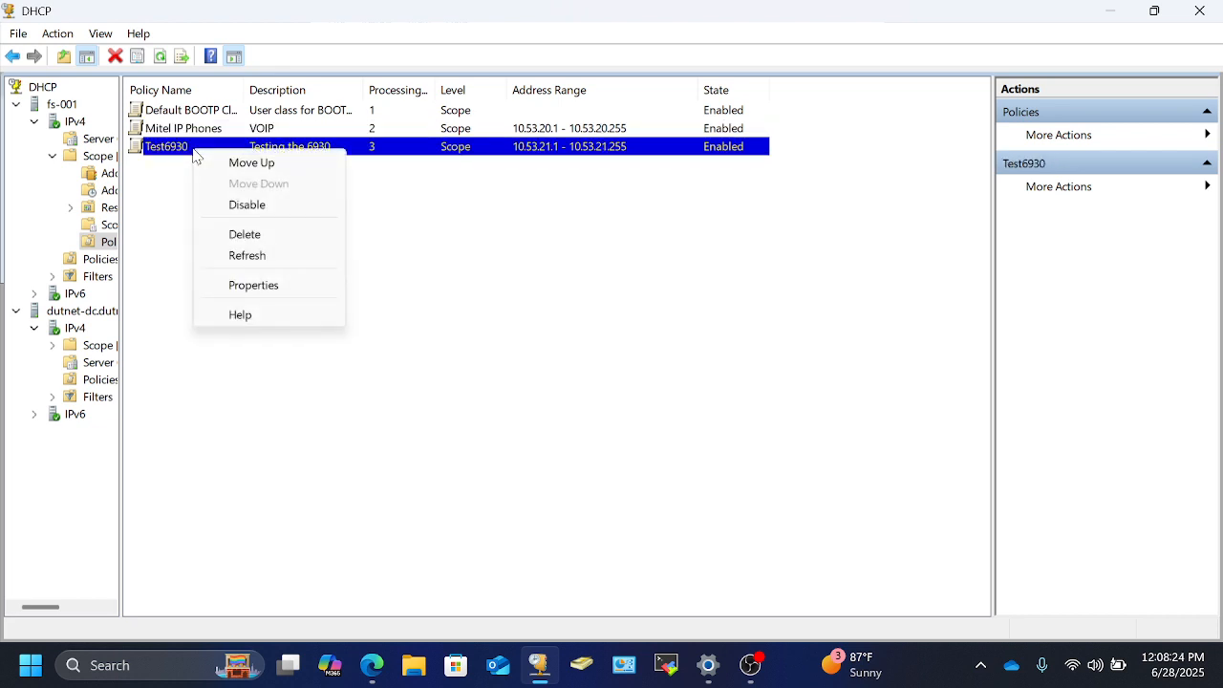
left_click(252, 285)
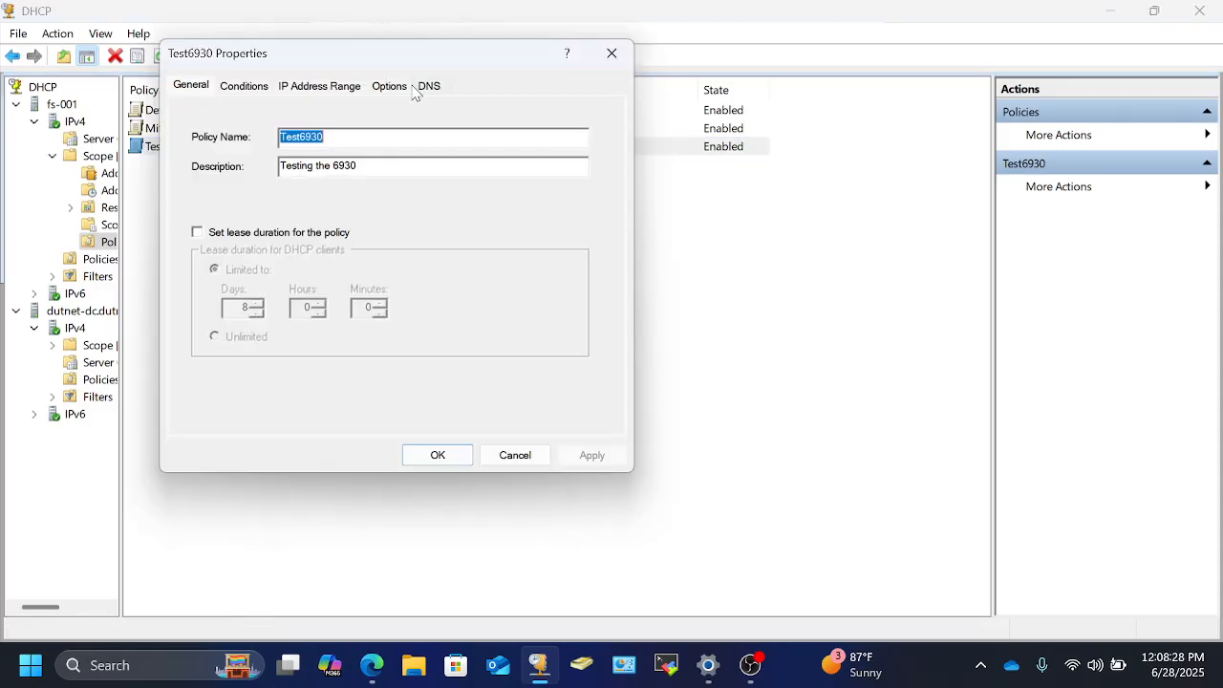
left_click(394, 87)
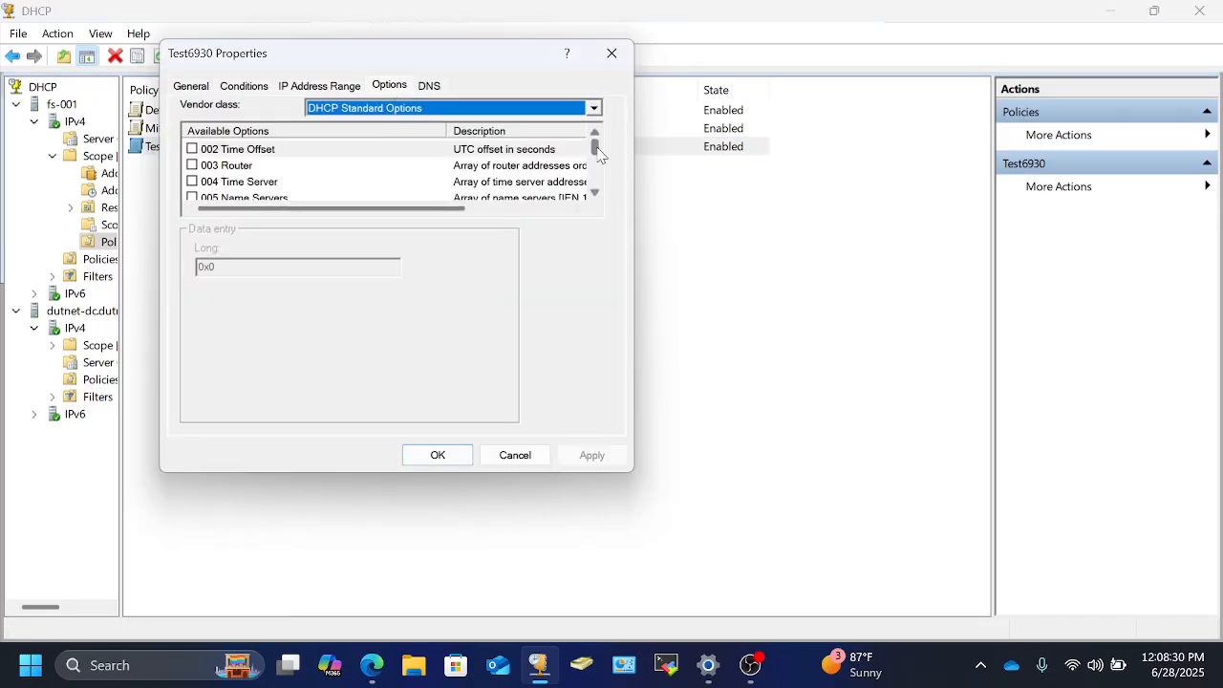
mouse_move(599, 153)
left_mouse_down()
mouse_move(595, 204)
mouse_move(595, 173)
left_mouse_up()
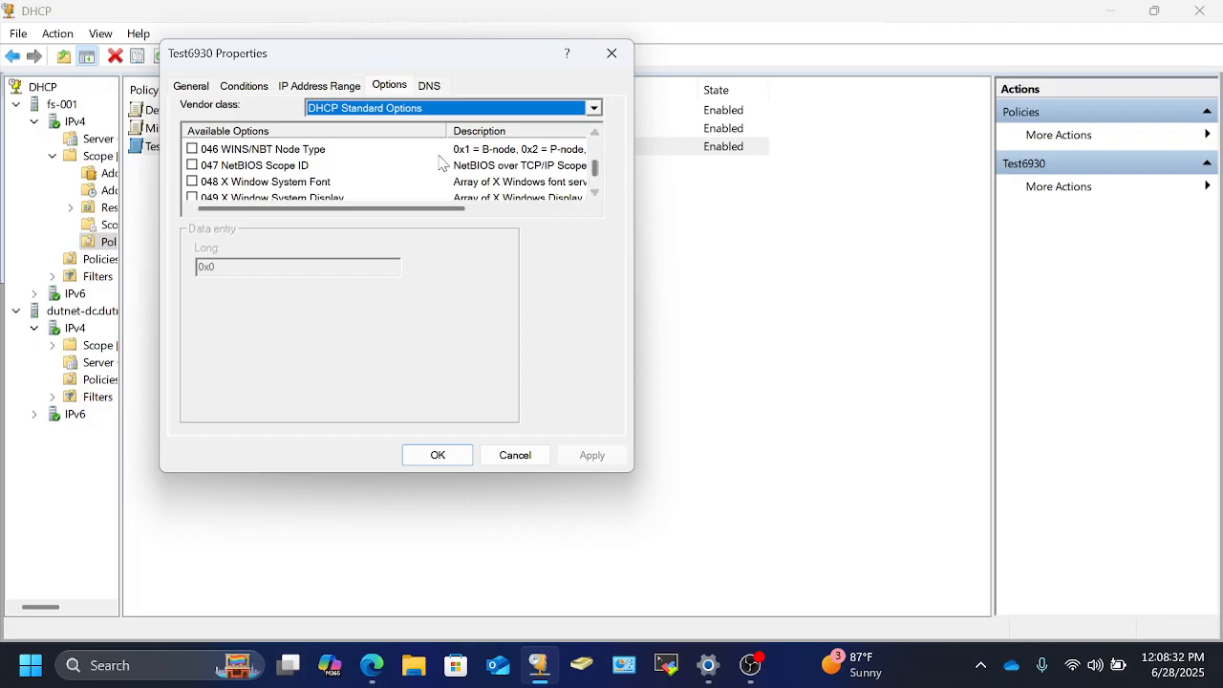
scroll(442, 164, "up", 2)
left_click(449, 197)
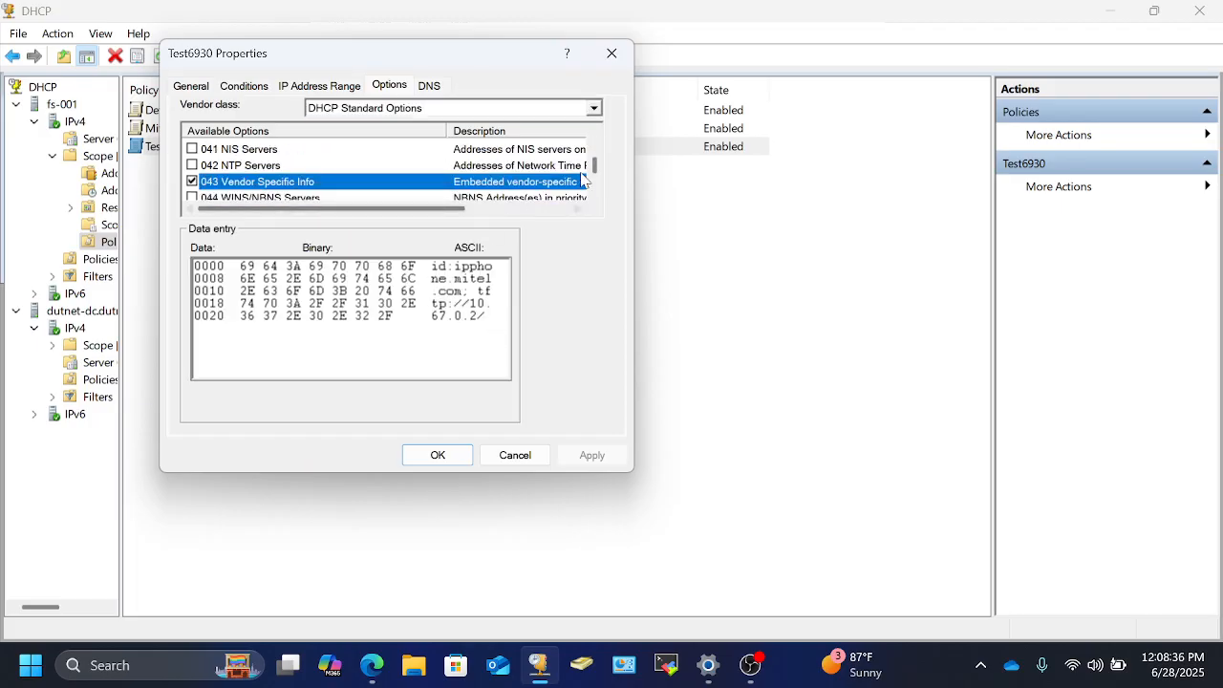
Review the 066 Boot Server Host Name string value in the Test6930 policy, then close its properties without changes.
scroll(467, 186, "down", 9)
scroll(467, 187, "up", 1)
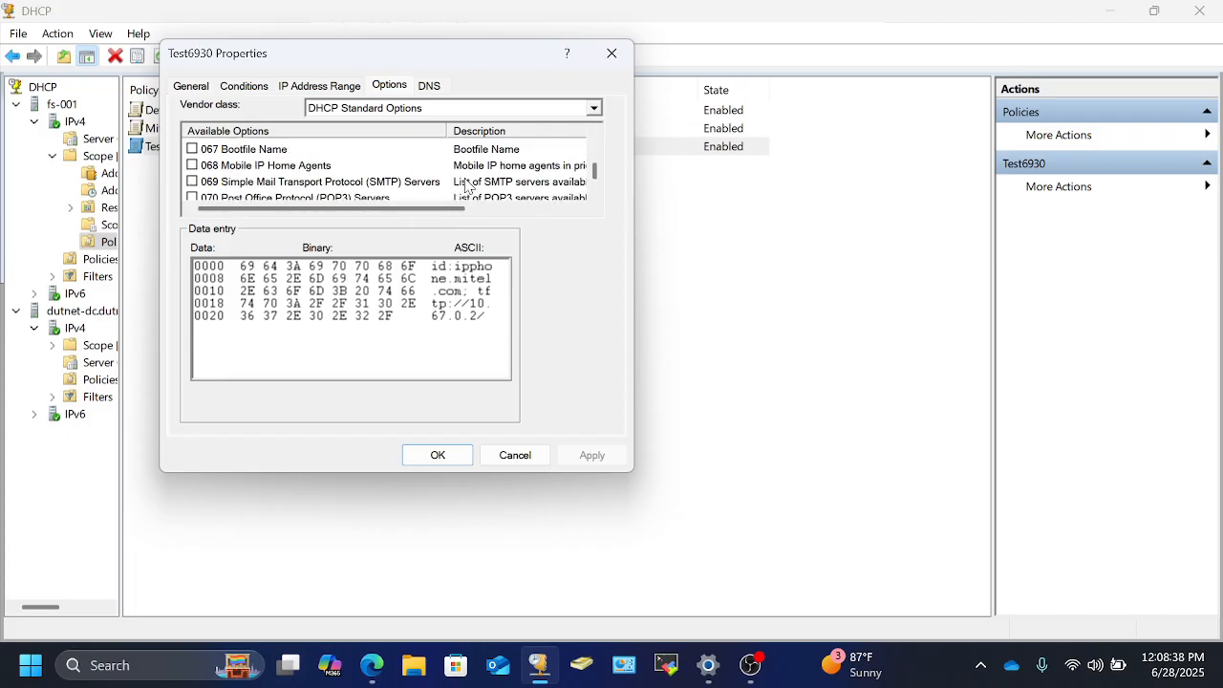
scroll(353, 165, "up", 2)
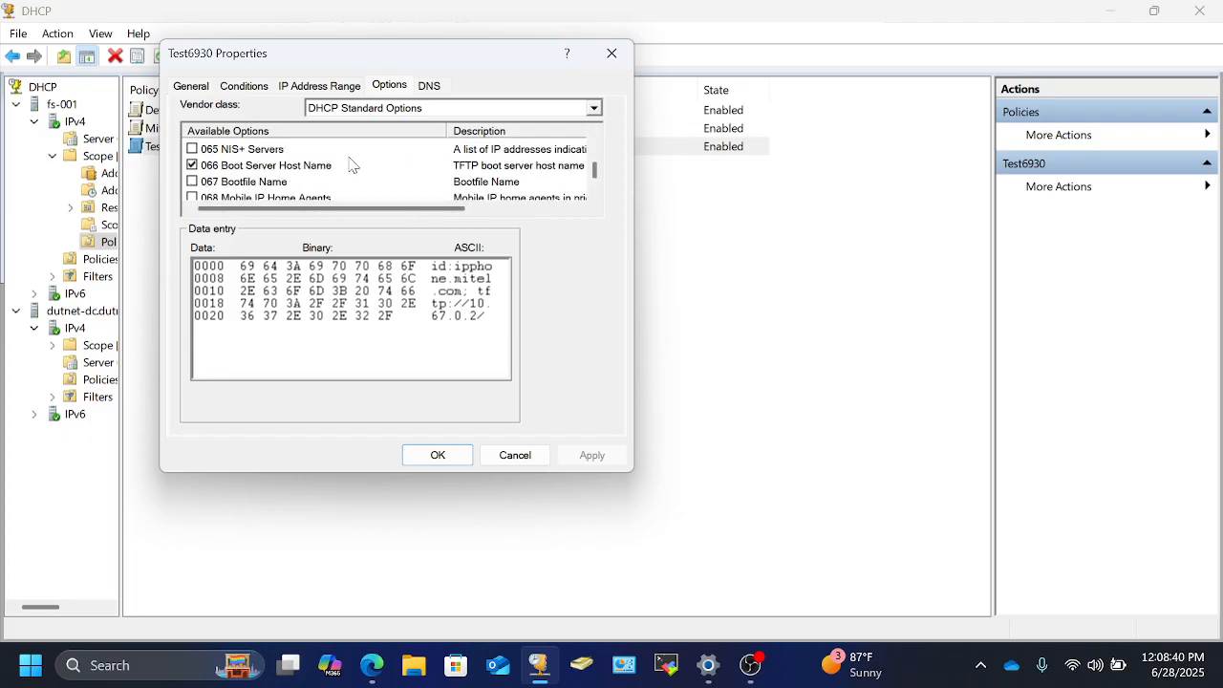
left_click(287, 166)
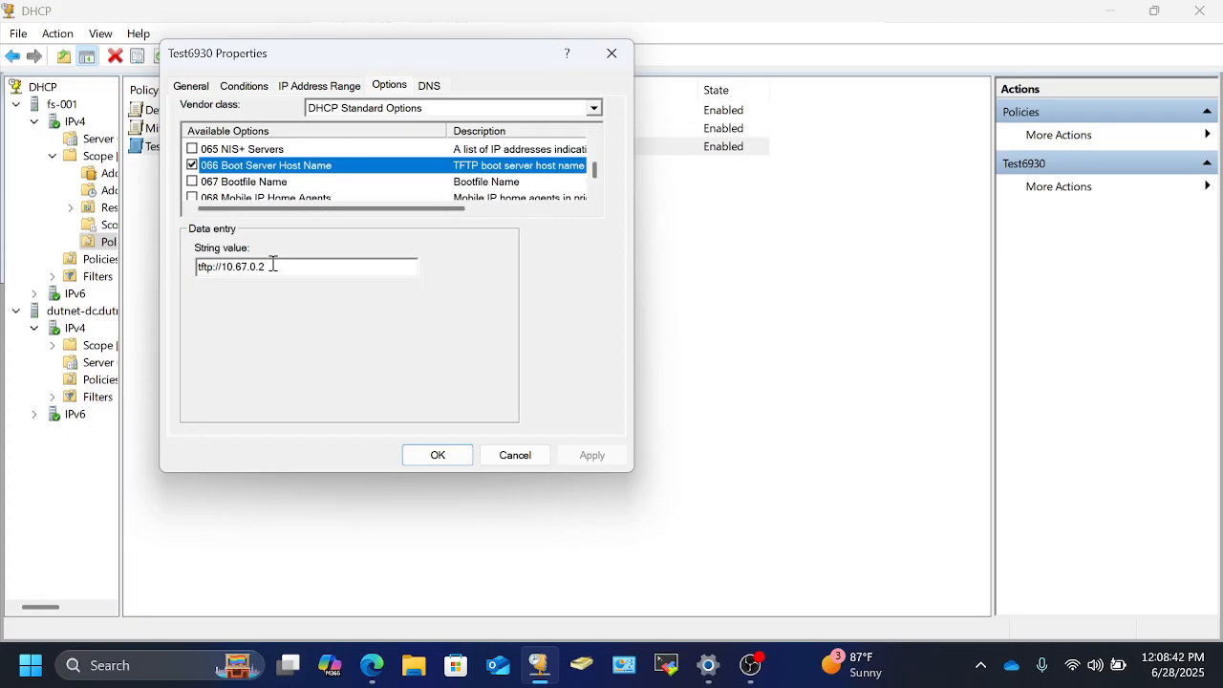
left_click_drag(273, 267, 196, 265)
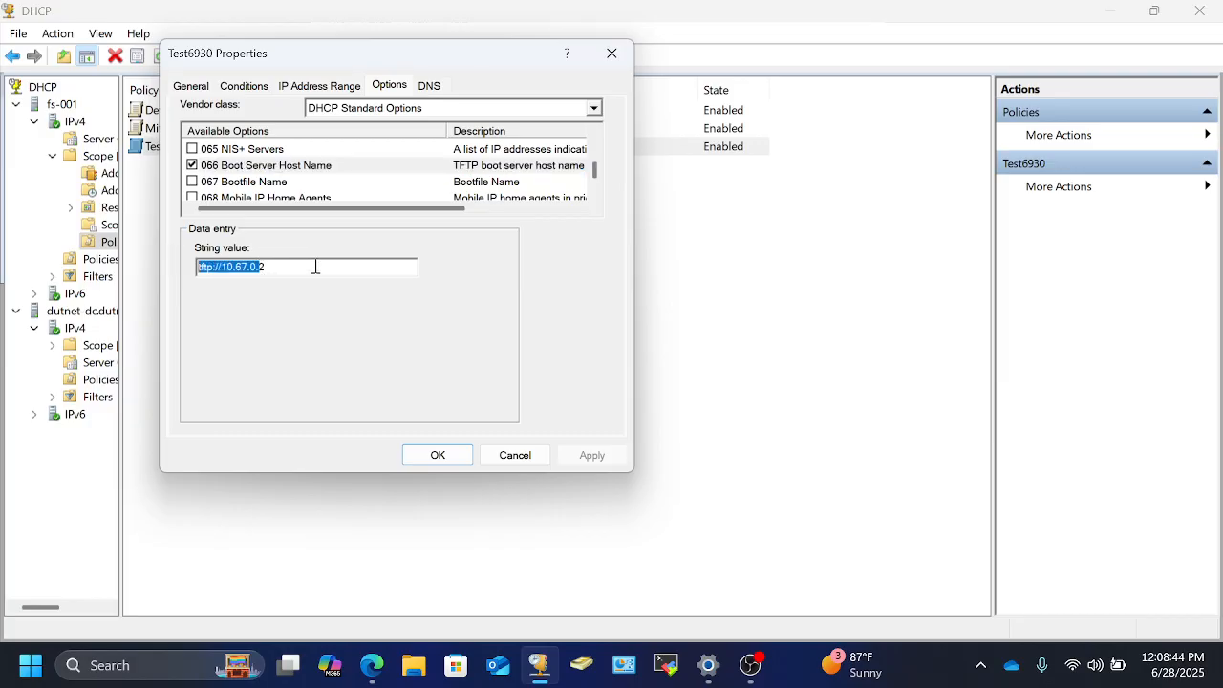
left_click(313, 269)
right_click(128, 266)
double_click(315, 260)
left_click(514, 457)
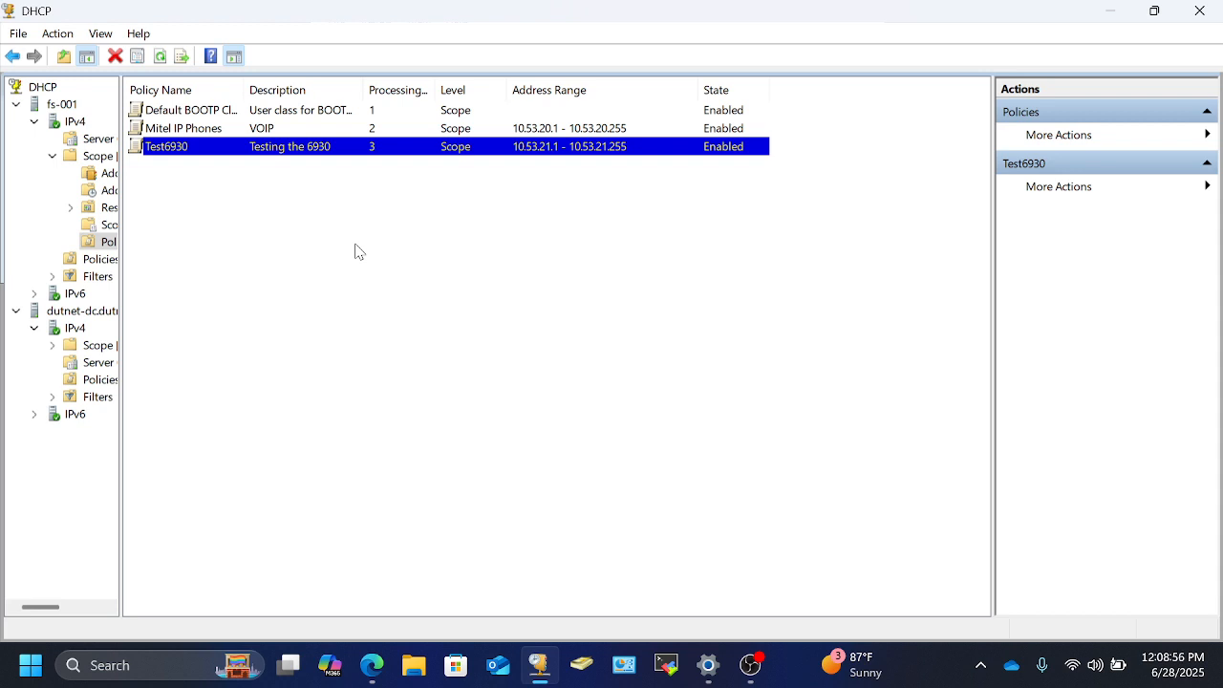
Open the configuration wizard for a new scope policy to view its name and description page, then cancel it.
left_click(356, 245)
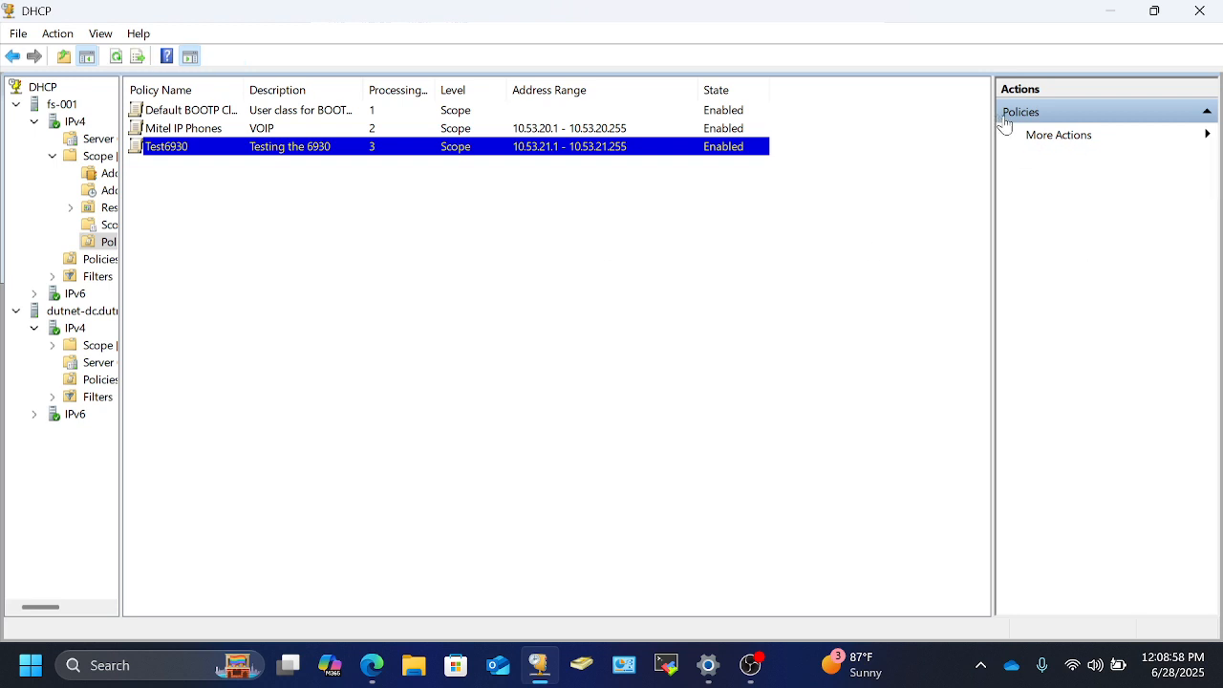
left_click(1047, 135)
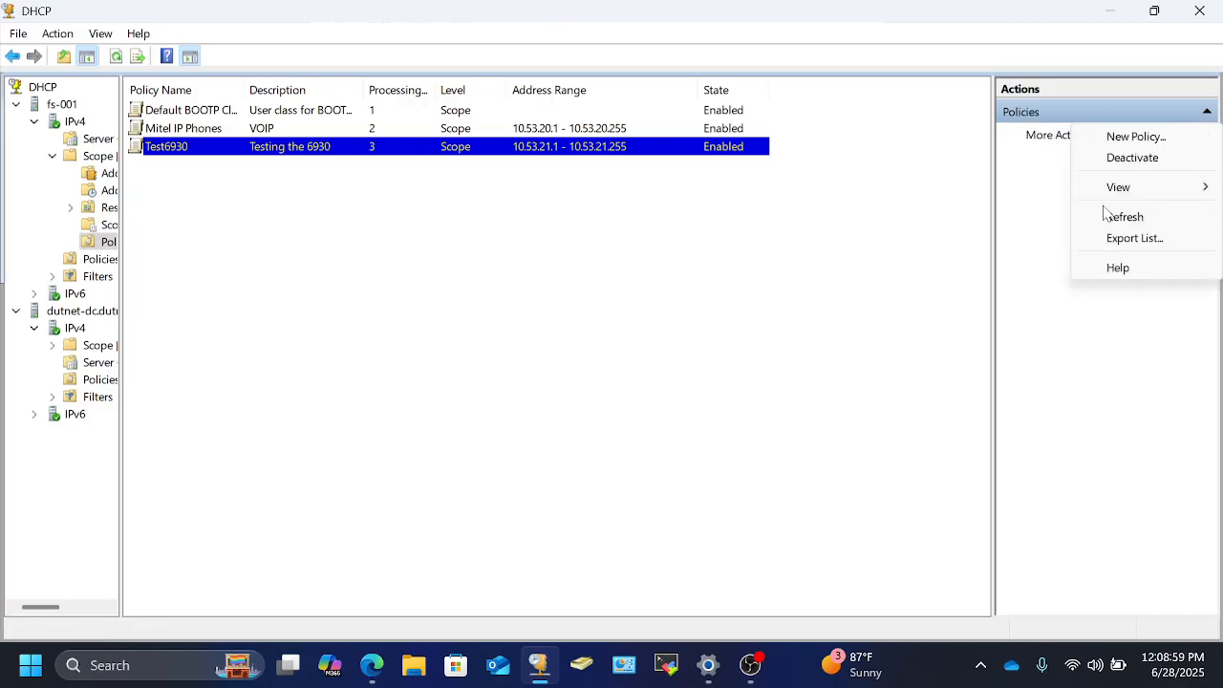
left_click(1135, 137)
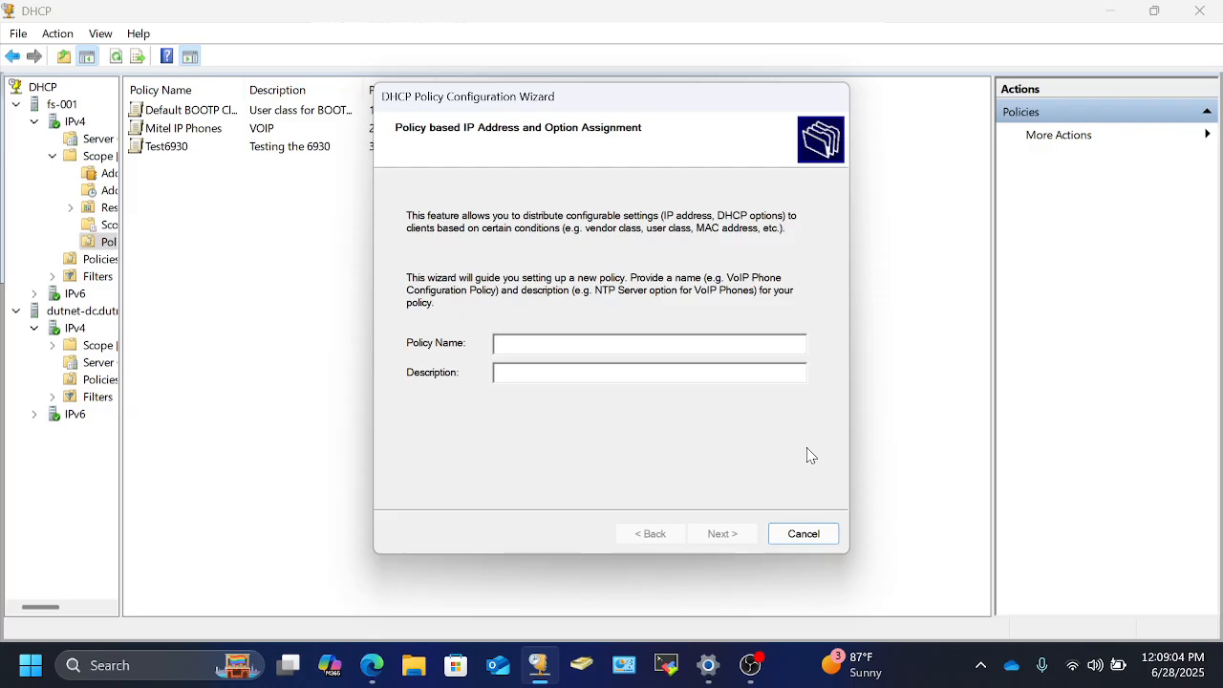
left_click(803, 539)
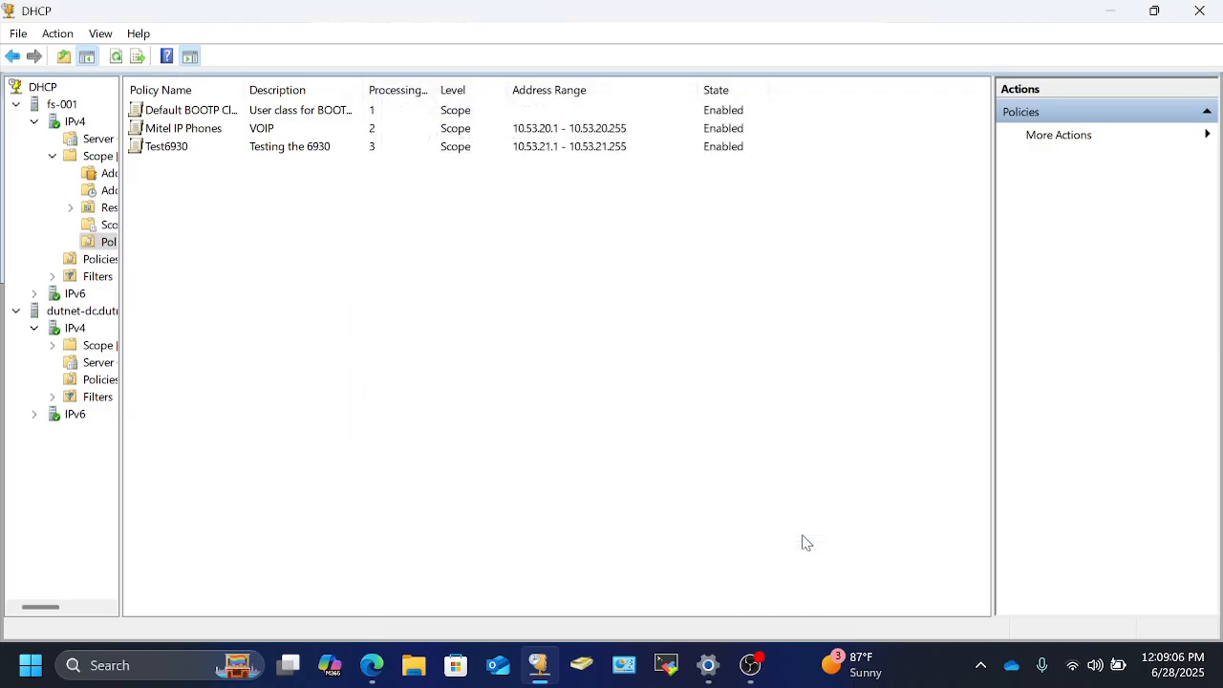